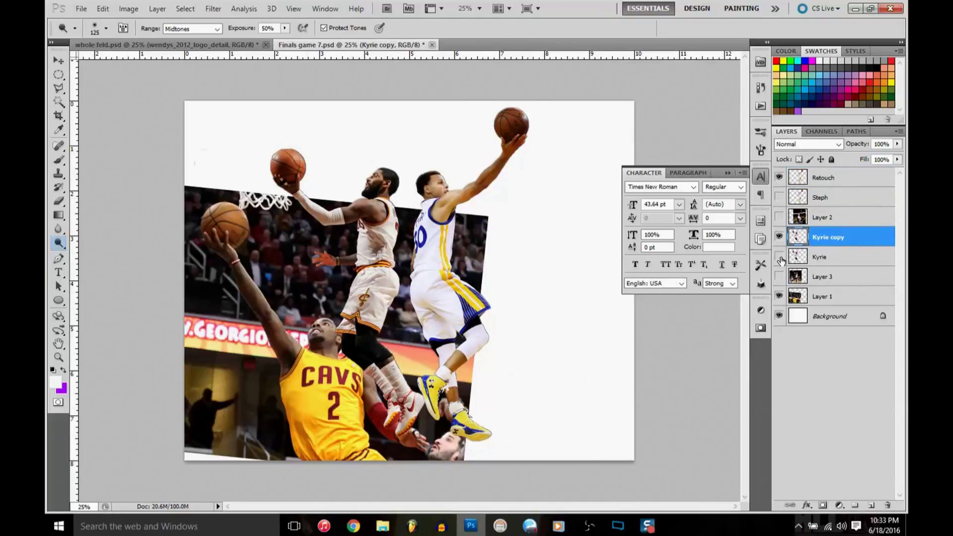
Paint black with a soft round brush on Layer 1's mask around the players.
click(108, 33)
click(90, 110)
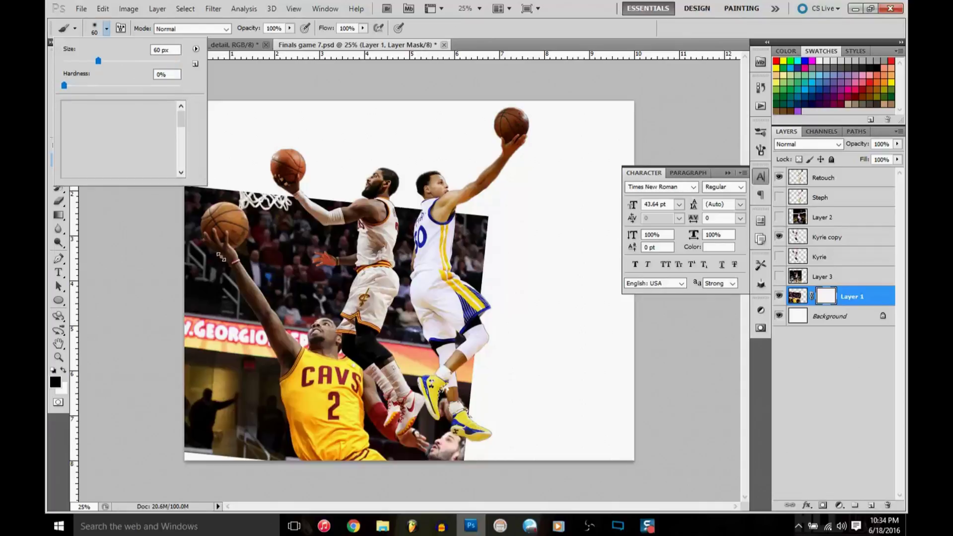
click(464, 249)
mouse_move(464, 249)
mouse_down()
mouse_move(382, 191)
mouse_move(138, 281)
mouse_move(208, 436)
mouse_up()
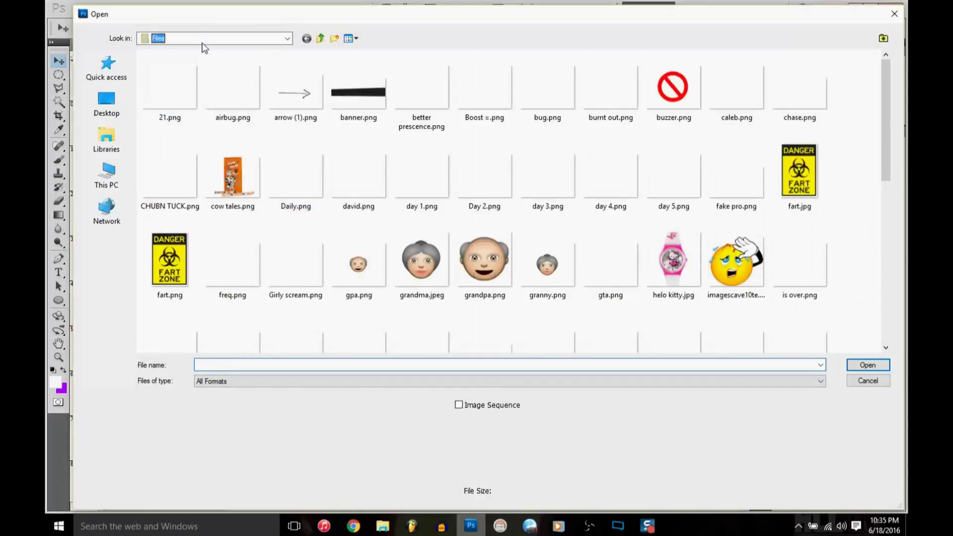
Select six smoke images in the Smoke folder and open them.
click(295, 181)
ctrl+click(296, 91)
ctrl+click(421, 181)
ctrl+click(485, 175)
ctrl+click(736, 84)
ctrl+click(736, 184)
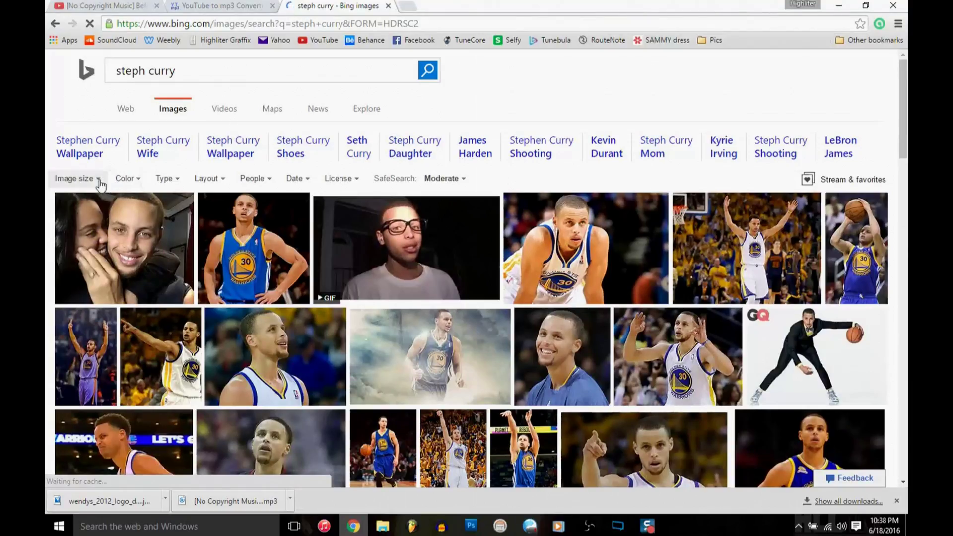
scroll(100, 185, down, 4)
scroll(347, 224, down, 5)
scroll(596, 263, down, 5)
scroll(867, 298, down, 2)
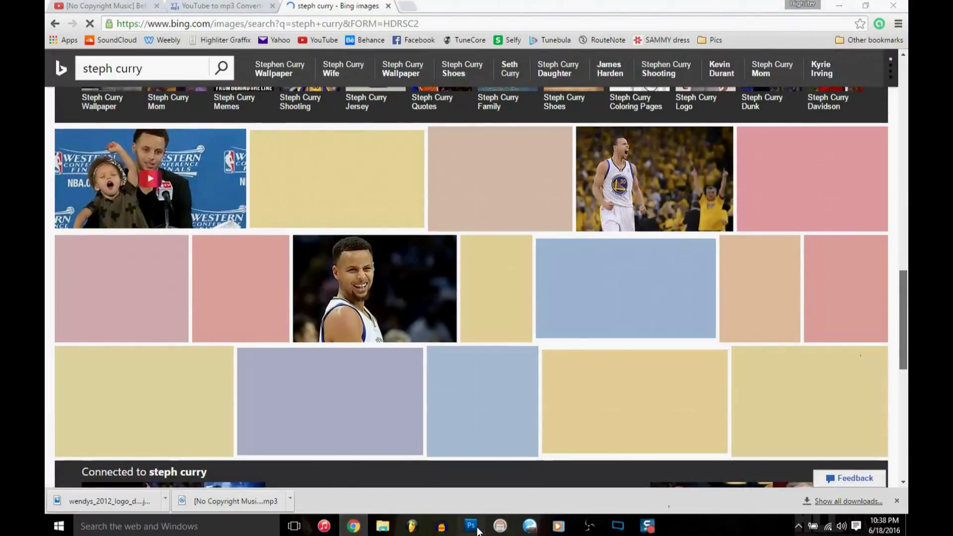
Check the poster and the Smoke10 image in Photoshop.
click(477, 529)
click(714, 45)
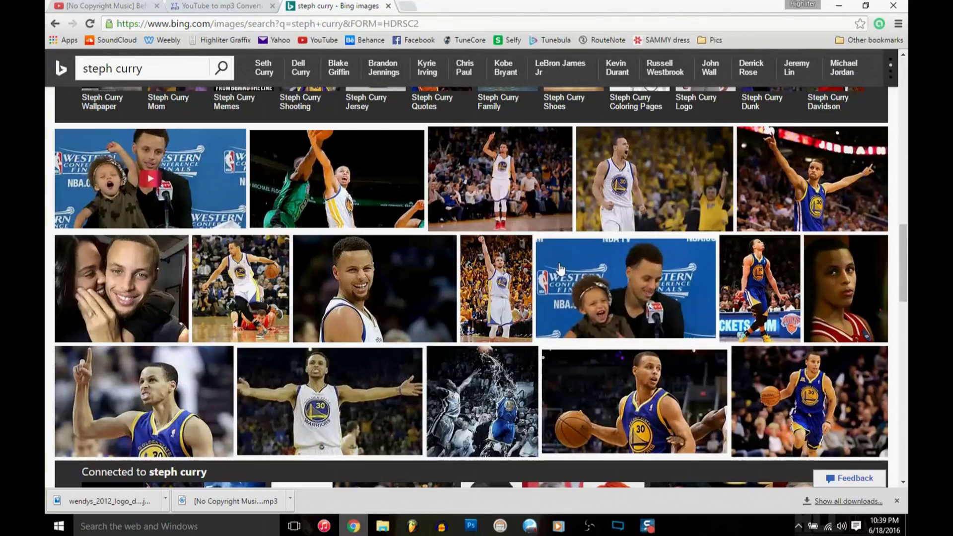
scroll(896, 436, down, 10)
scroll(896, 435, down, 5)
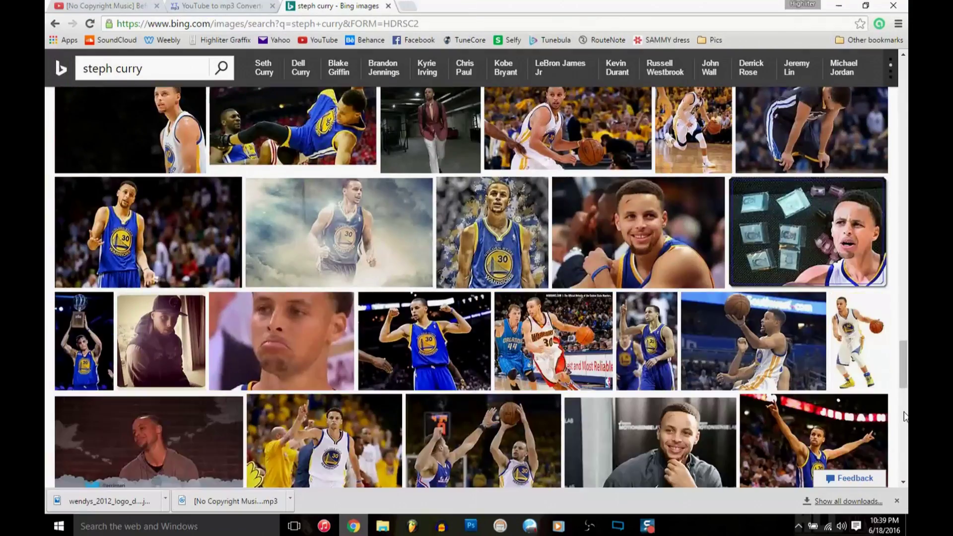
Add 'layup' to the Bing Steph Curry search and browse the results.
text(layup)
key(Return)
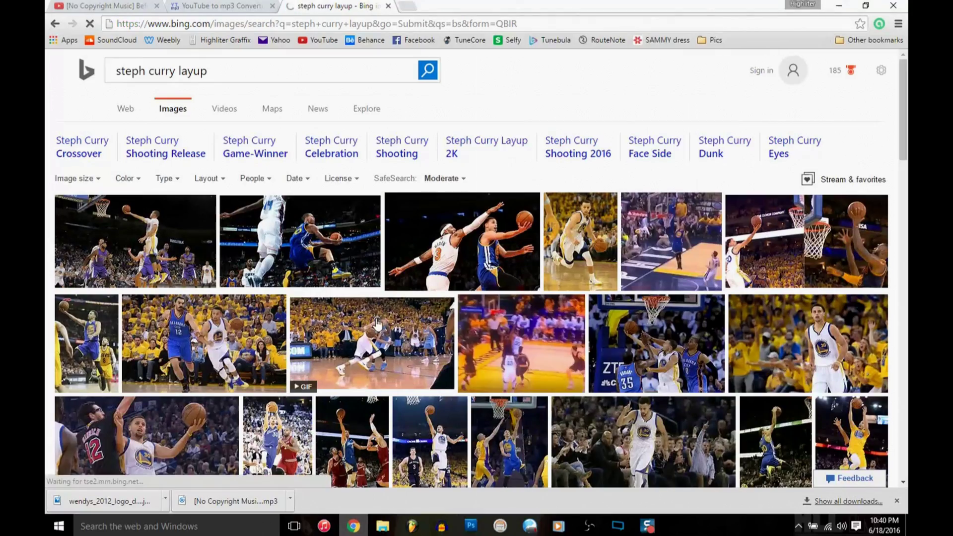
scroll(377, 323, down, 2)
scroll(906, 276, down, 5)
scroll(906, 276, down, 5)
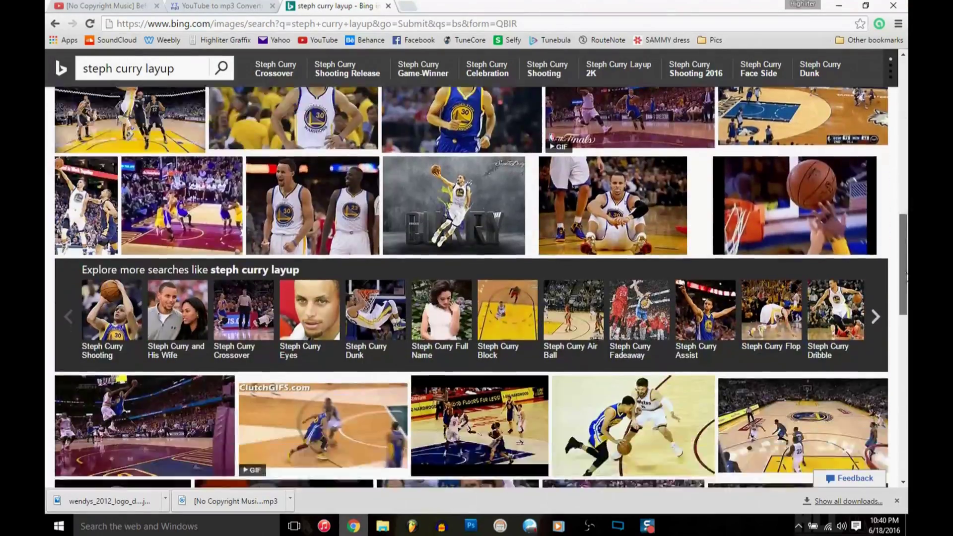
scroll(906, 276, down, 5)
scroll(895, 417, down, 5)
scroll(895, 417, up, 1)
Enlarge the Curry-versus-Clippers layup photo, comparing it against the Photoshop poster.
click(314, 326)
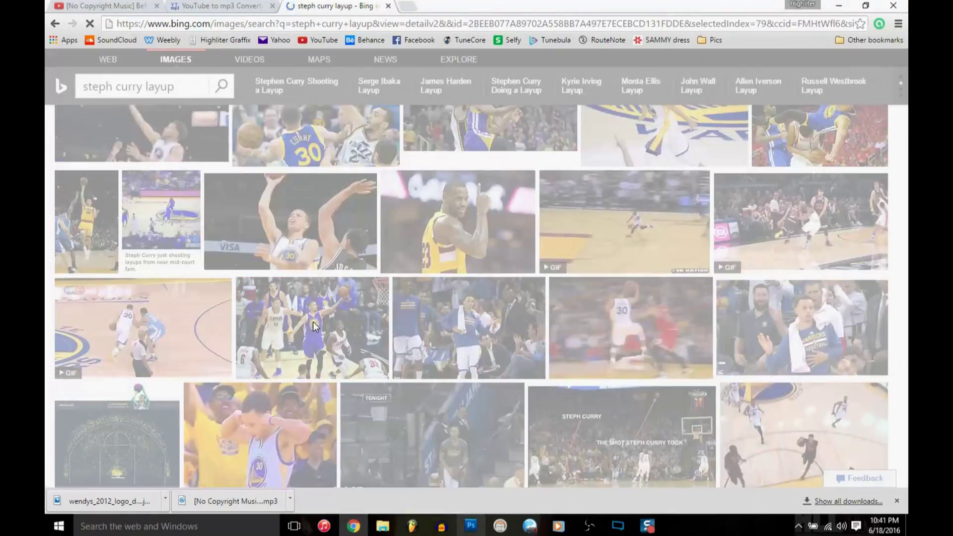
click(470, 525)
click(496, 45)
key(ctrl+Tab)
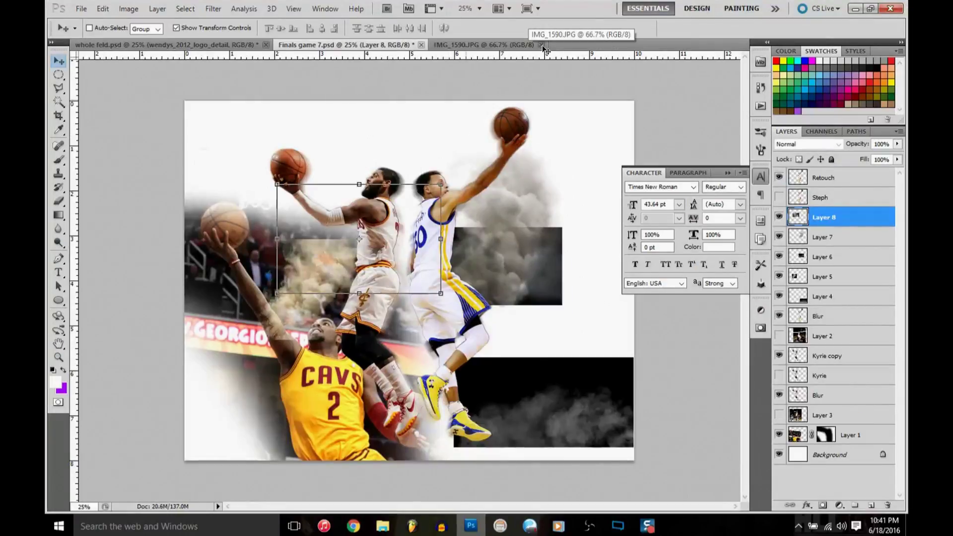
key(alt+Tab)
Save the enlarged Curry layup photo to a folder on disk.
right_click(482, 203)
click(496, 223)
click(350, 27)
double_click(421, 248)
key(Return)
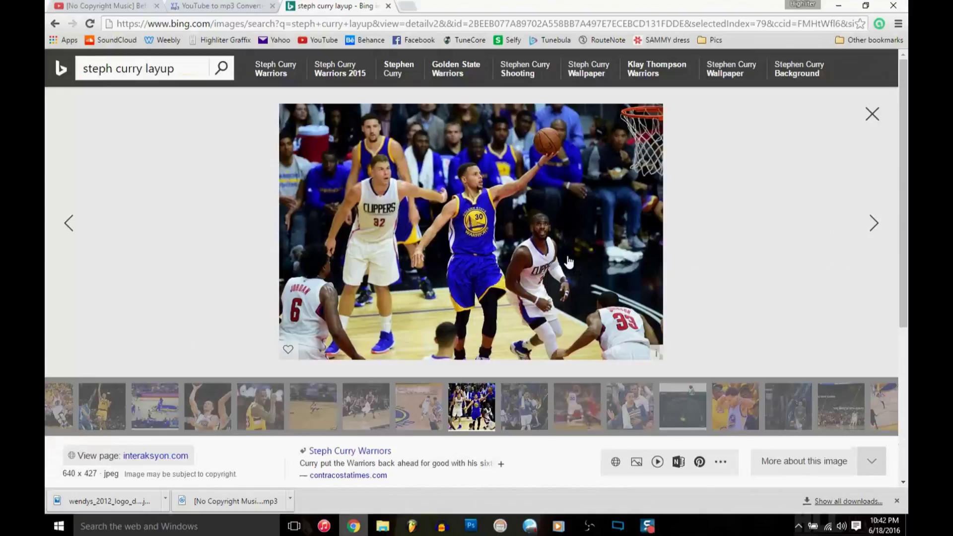
key(alt+Tab)
key(ctrl+o)
click(213, 38)
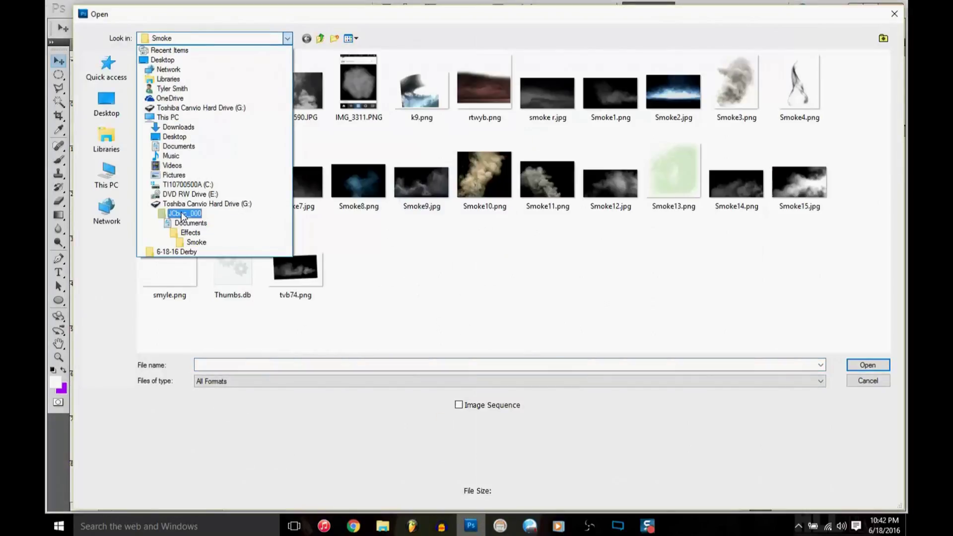
Browse to HQ Downloads, refresh the file list, and open chef.jpg.
click(174, 141)
double_click(168, 217)
double_click(234, 99)
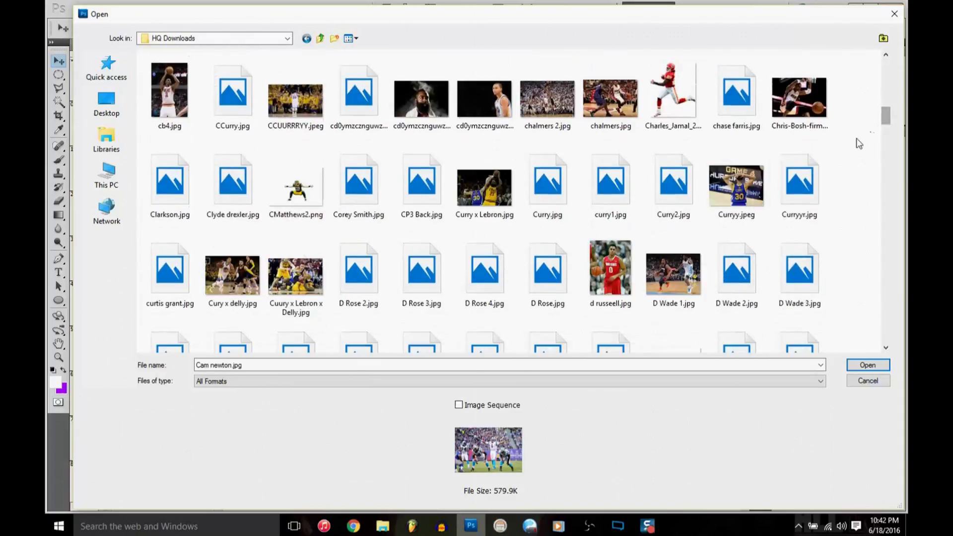
scroll(869, 87, up, 5)
right_click(852, 102)
click(824, 134)
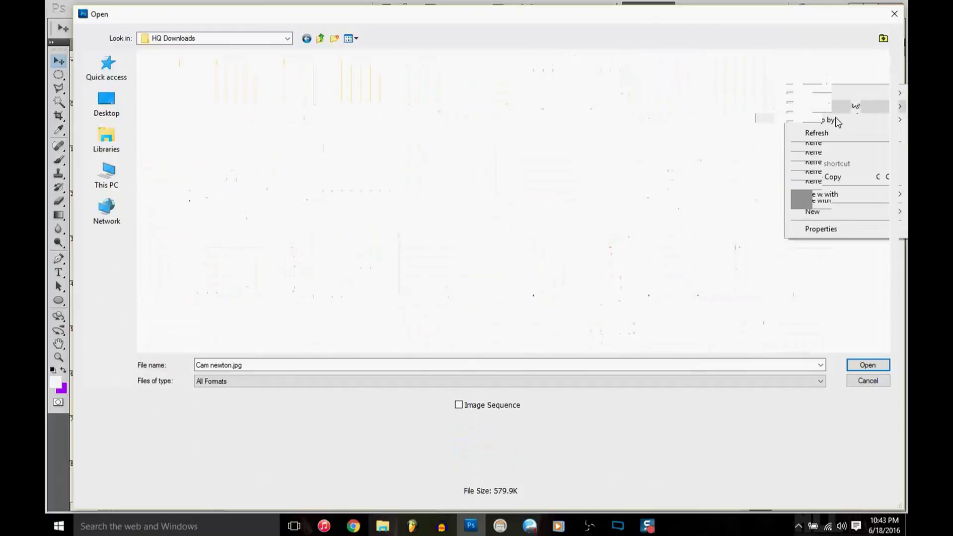
click(214, 39)
click(209, 236)
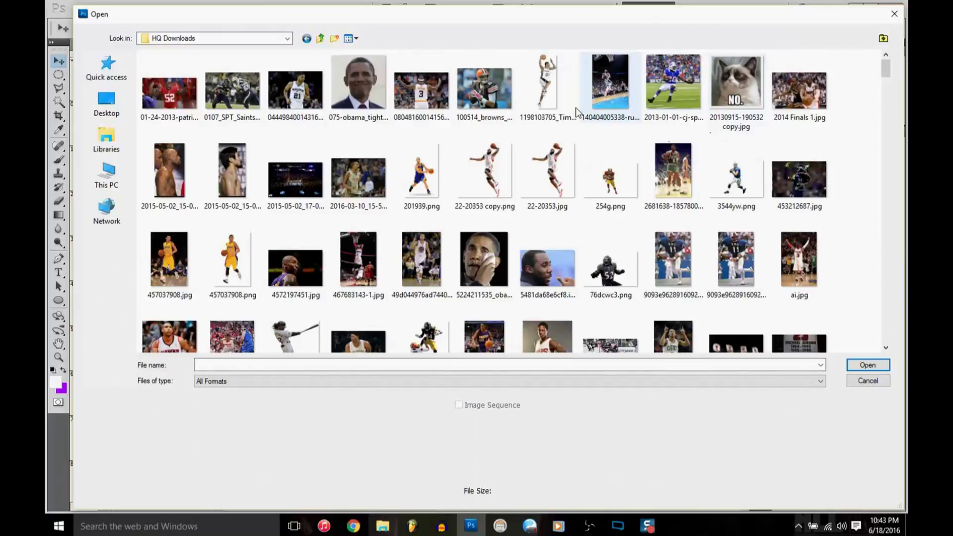
right_click(829, 94)
scroll(536, 315, down, 15)
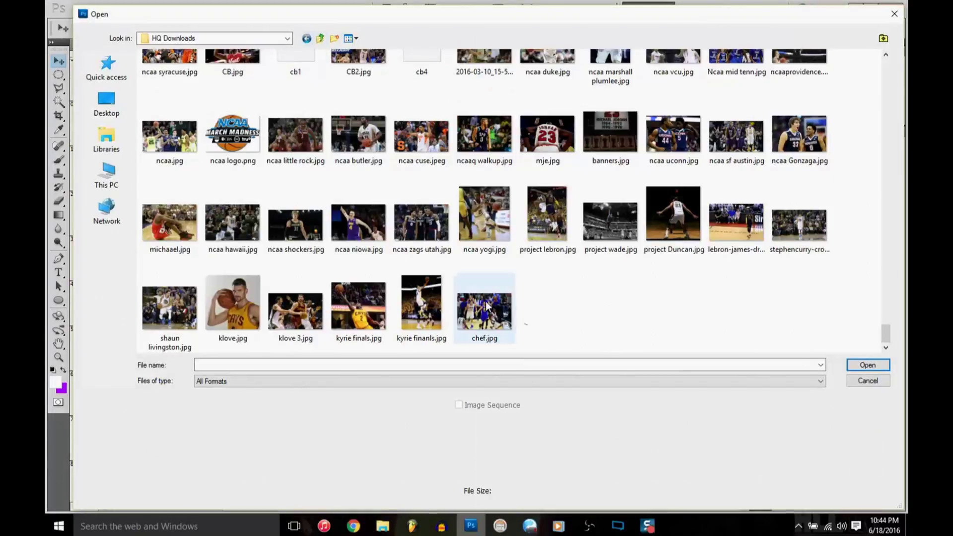
double_click(486, 305)
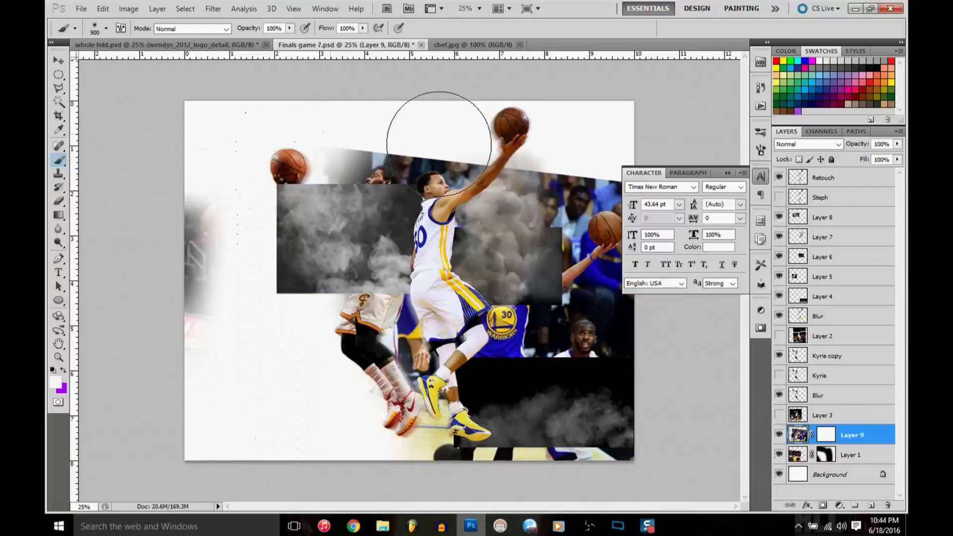
Bring the Curry layup photo into the poster, reorder its layer, and rotate it.
drag(855, 181, 856, 194)
mouse_move(638, 330)
mouse_down()
mouse_move(436, 191)
mouse_move(550, 139)
mouse_up()
drag(852, 197, 852, 445)
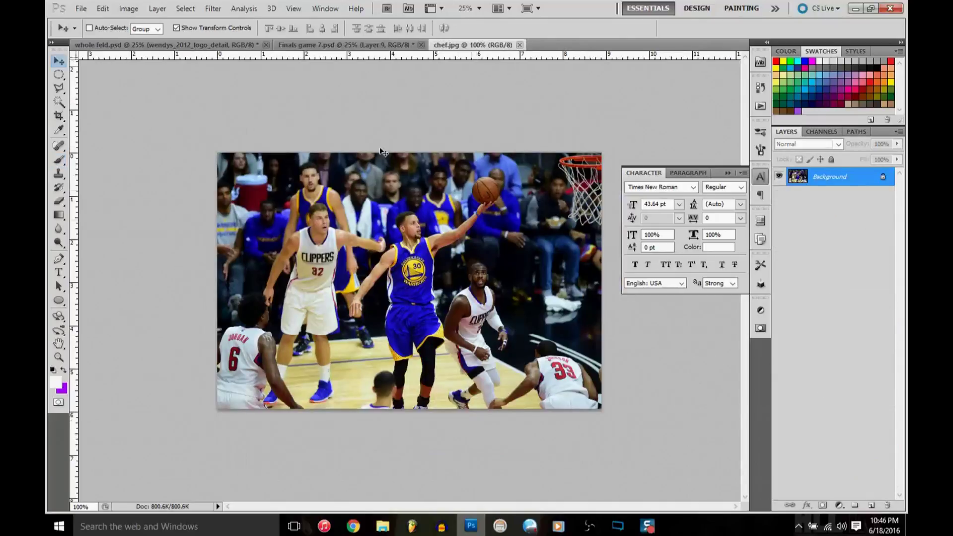
drag(382, 151, 613, 293)
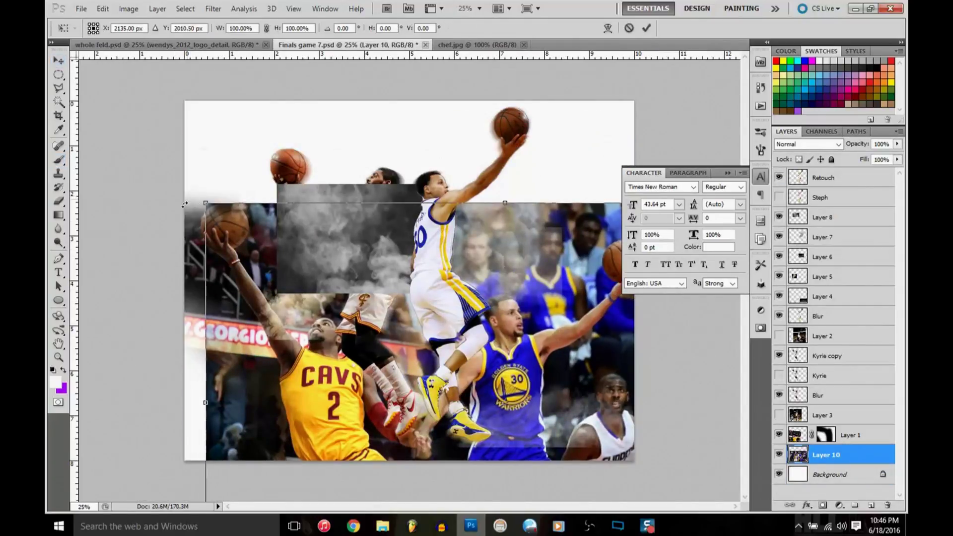
drag(184, 204, 185, 221)
key(Return)
Mask the Curry photo layer, painting away its left side and the crowd.
key(b)
click(822, 505)
drag(233, 347, 357, 312)
mouse_move(496, 223)
mouse_down()
mouse_move(653, 329)
mouse_move(621, 187)
mouse_up()
mouse_move(595, 248)
mouse_down()
mouse_move(475, 205)
mouse_move(610, 397)
mouse_up()
Set the smoke layer over Kyrie to Screen and adjust the eraser brush.
click(823, 276)
click(808, 144)
click(794, 241)
key(e)
click(106, 29)
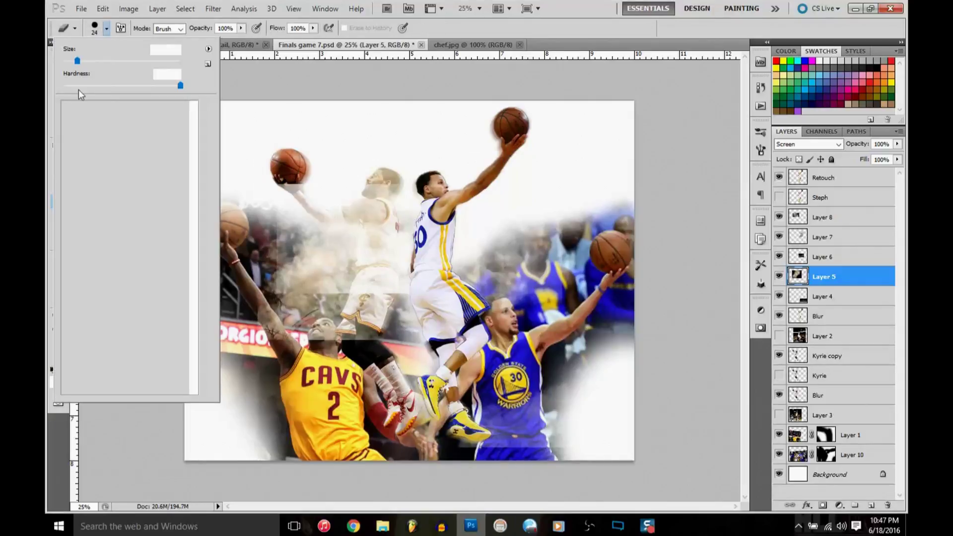
click(320, 94)
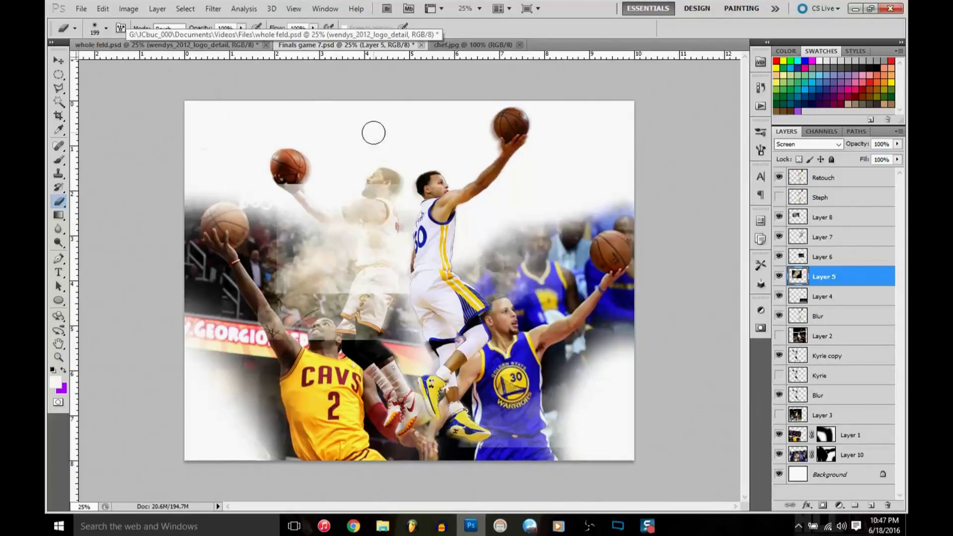
Turn the Background layer black and reselect the smoke layer.
key(v)
click(828, 473)
key(ctrl+i)
click(823, 276)
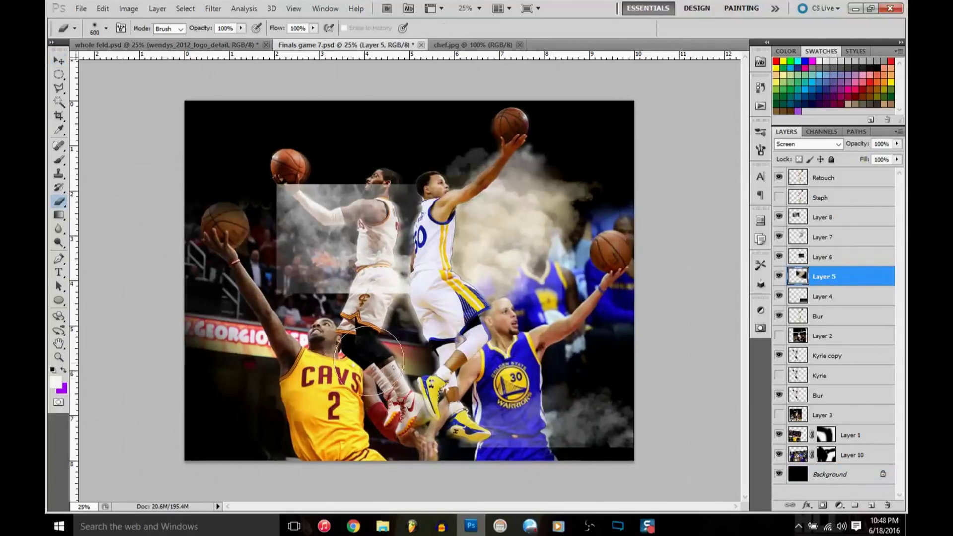
Duplicate the smoke layer repeatedly and rotate a copy over Kyrie on the left.
key(v)
key(ctrl+j)
key(ctrl+j)
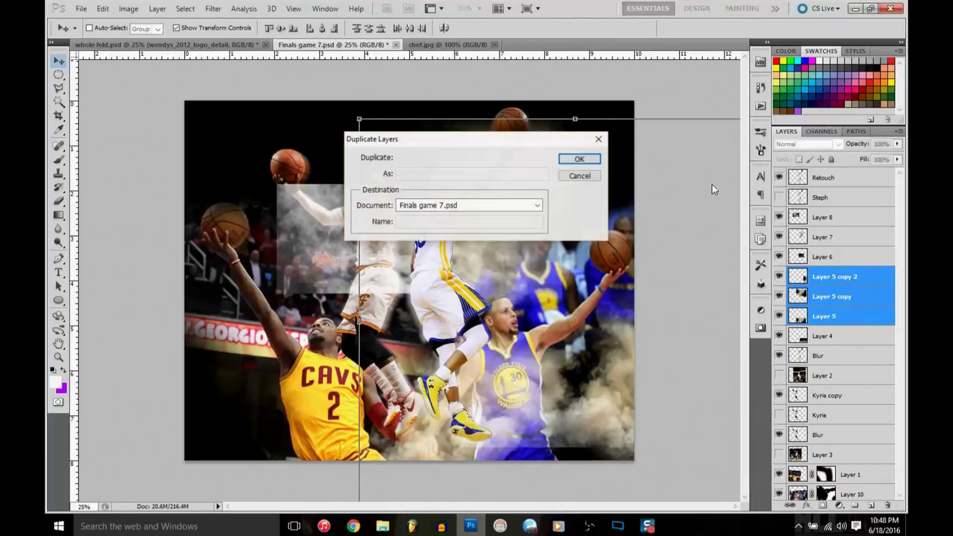
key(Return)
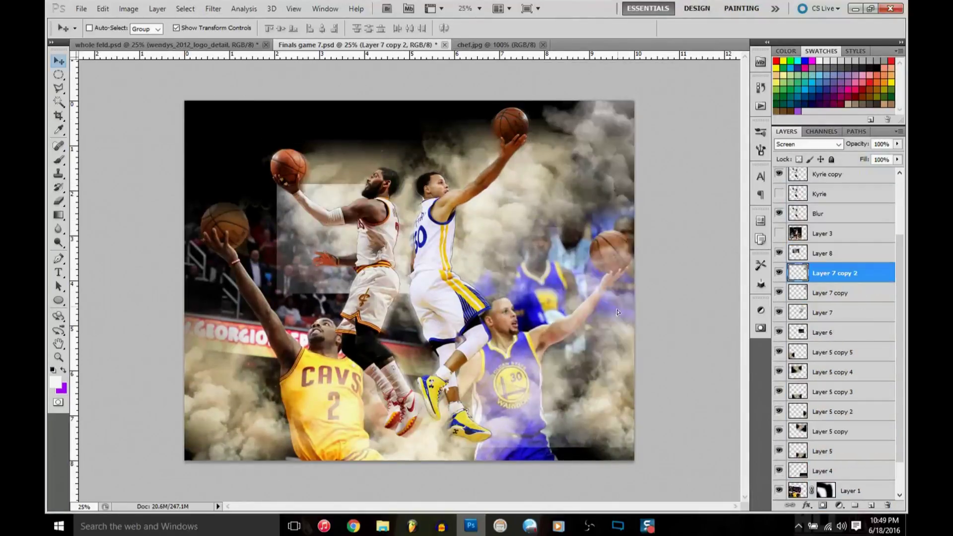
key(ctrl+j)
key(ctrl+j)
key(ctrl+j)
drag(620, 290, 209, 317)
key(ctrl+t)
drag(293, 218, 302, 152)
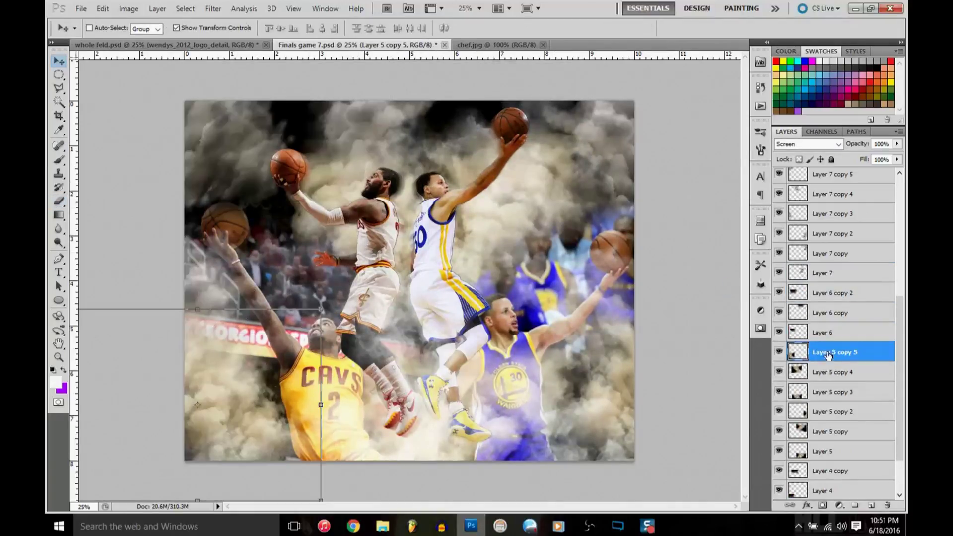
click(822, 416)
key(v)
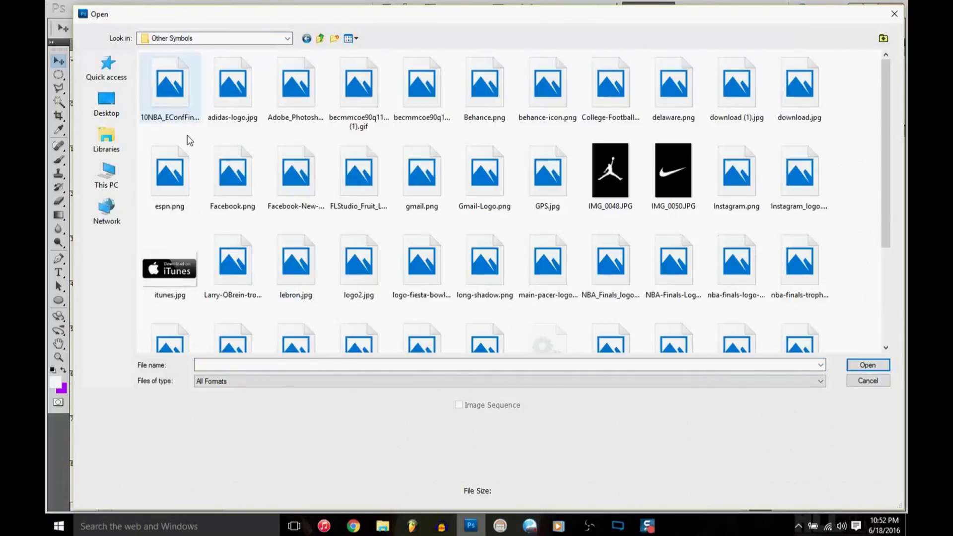
Select NBA-Finals-Logo.jpg and the trophy image to open.
click(736, 149)
click(673, 148)
ctrl+click(228, 166)
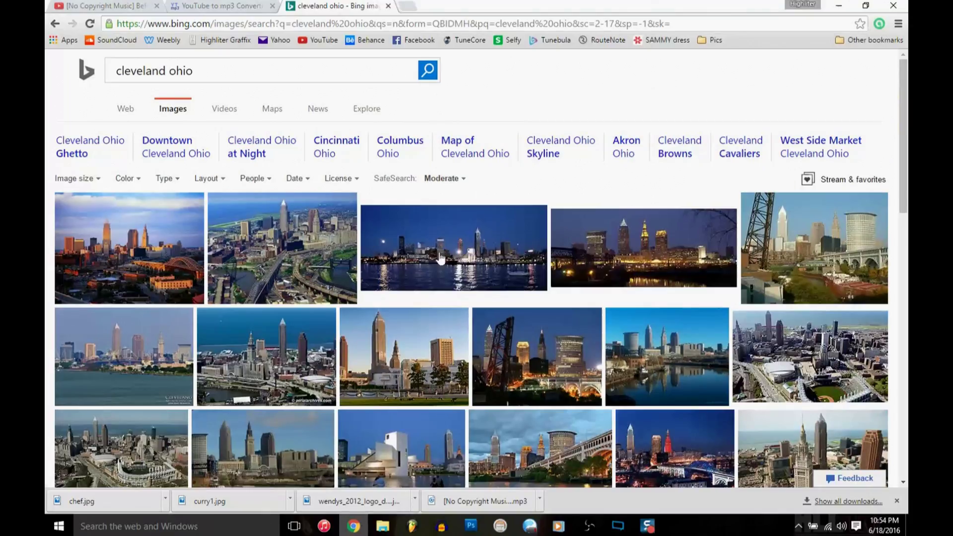
Clone-stamp the smoke along the bottom edge, then lower and duplicate the blue colour wash.
click(77, 178)
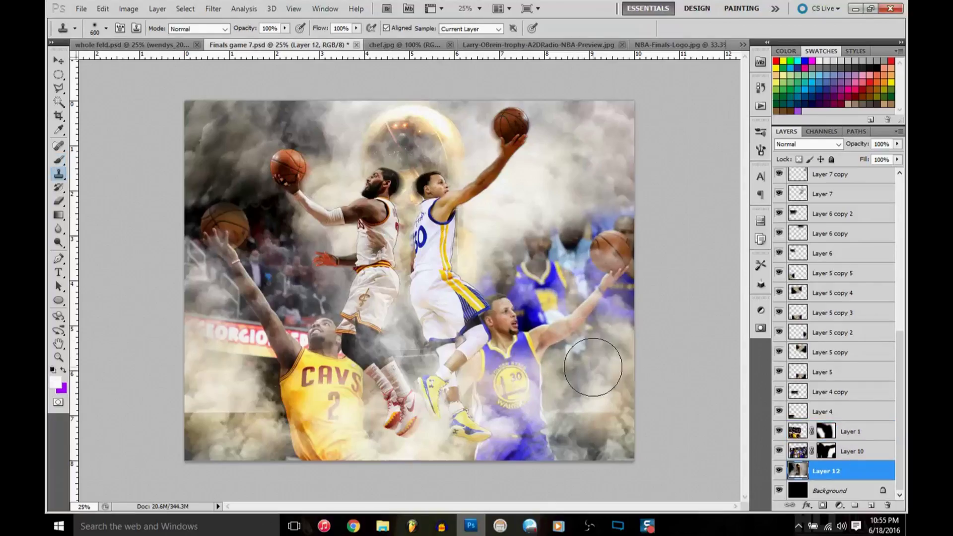
drag(240, 369, 246, 411)
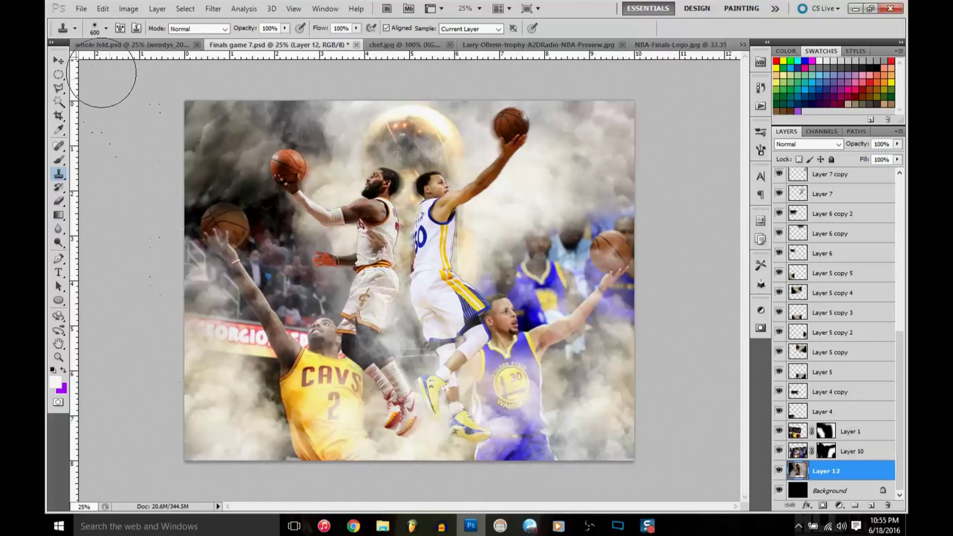
key(v)
drag(438, 181, 474, 335)
key(shift+alt+s)
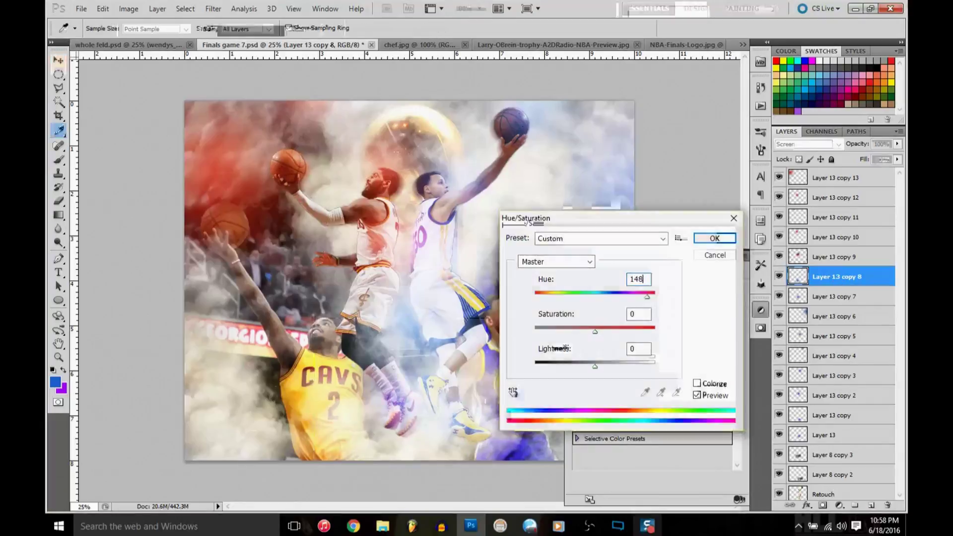
Select and reposition another colour wash copy.
click(813, 263)
key(alt+bracketright)
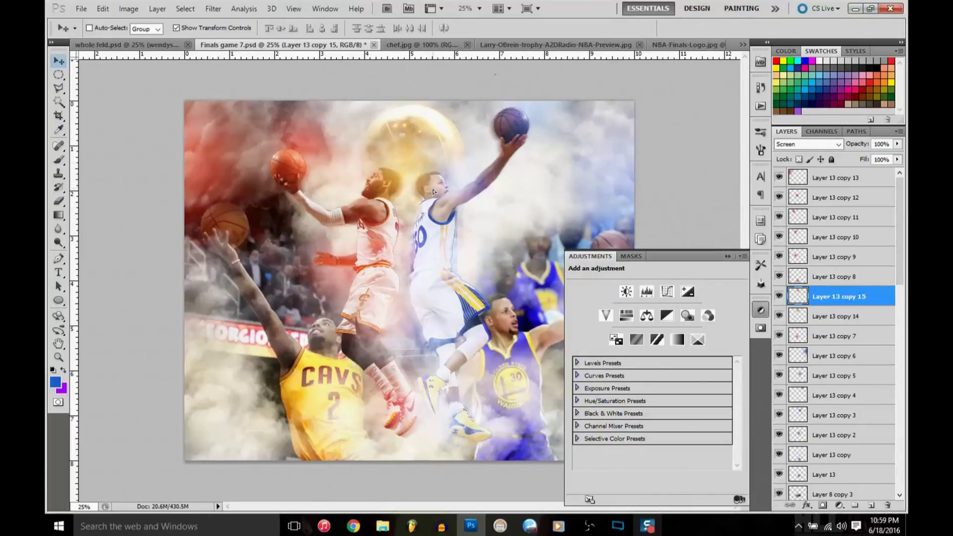
drag(440, 266, 441, 301)
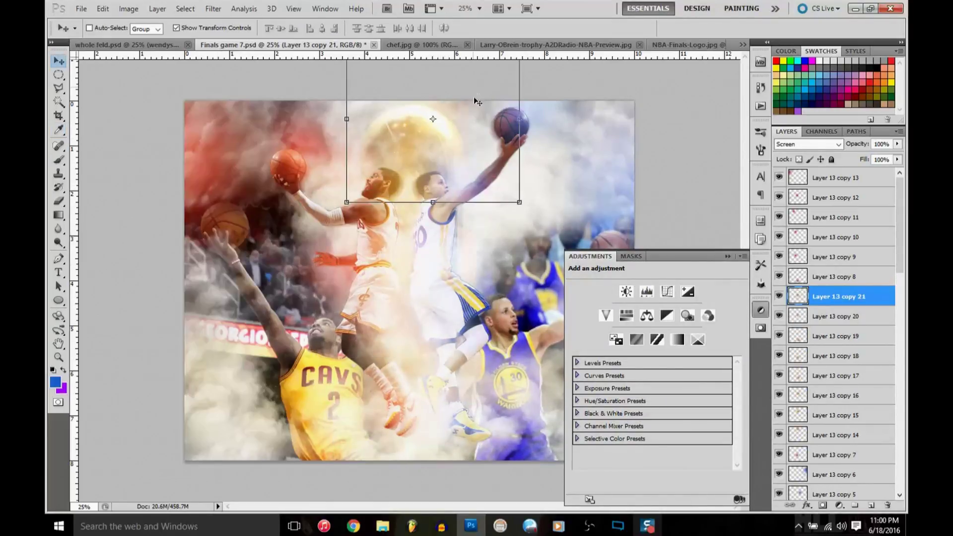
Tune the Black & White mix, try Soft Light, then keep Normal at about 70% opacity.
mouse_move(659, 351)
mouse_down()
mouse_move(669, 351)
mouse_move(670, 374)
mouse_up()
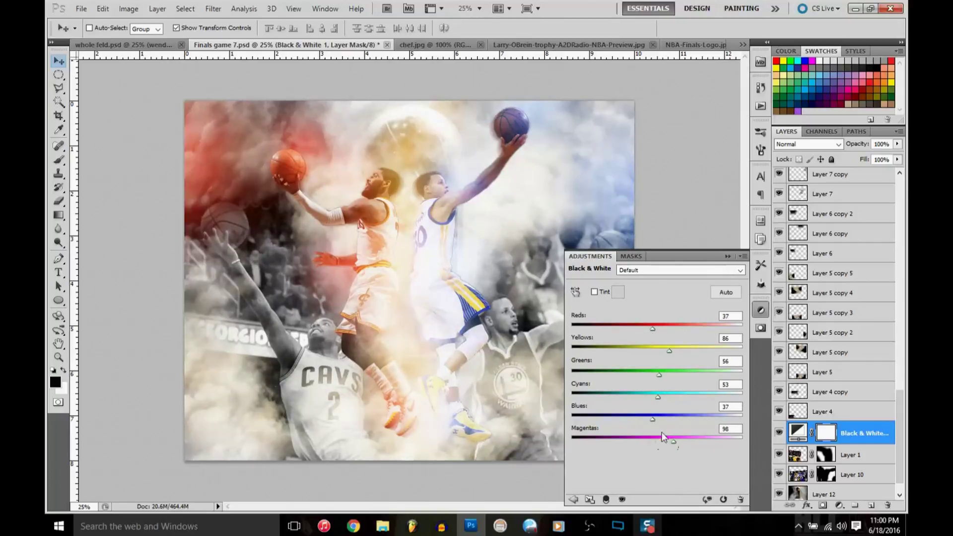
click(760, 310)
click(808, 143)
click(804, 271)
click(808, 144)
click(794, 144)
click(896, 144)
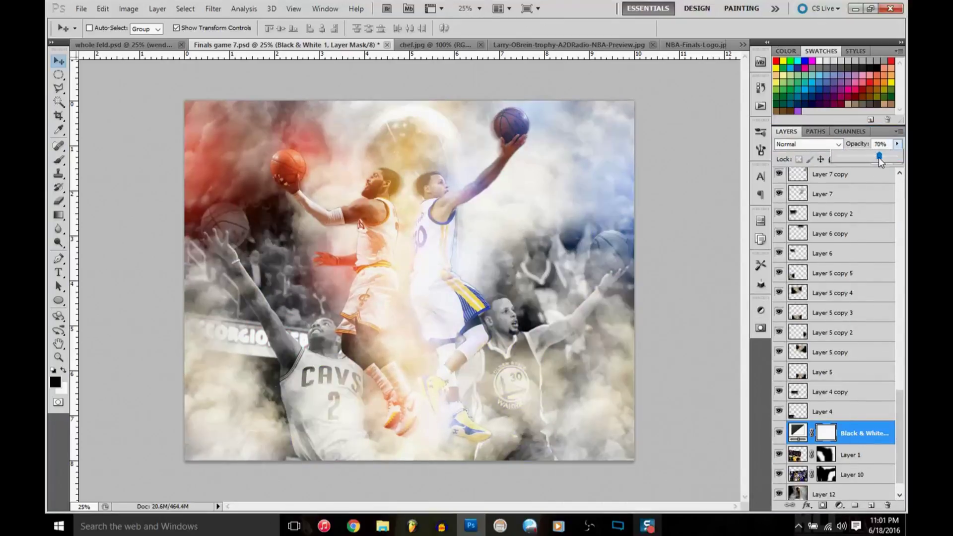
drag(860, 433, 857, 491)
Drag the NBA Finals logo into the poster.
scroll(867, 275, up, 4)
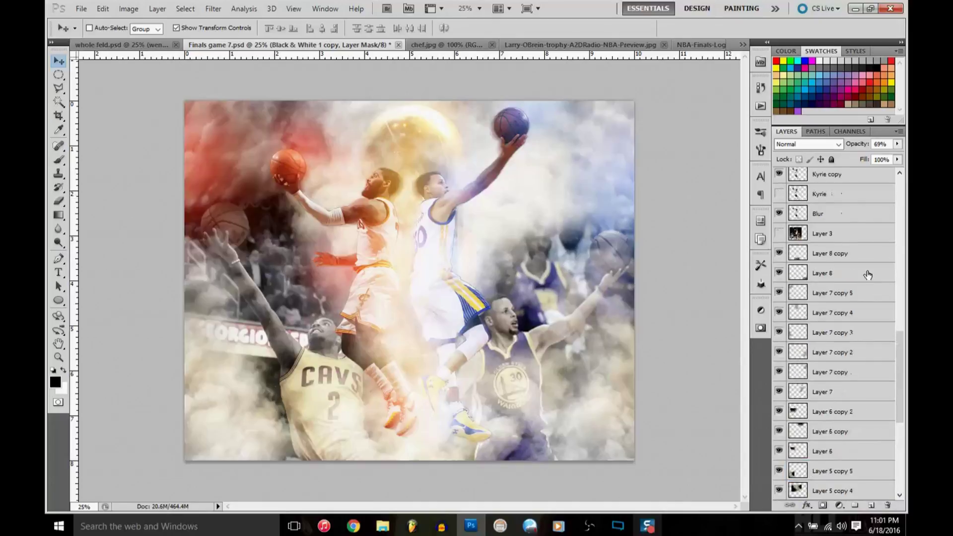
right_click(799, 198)
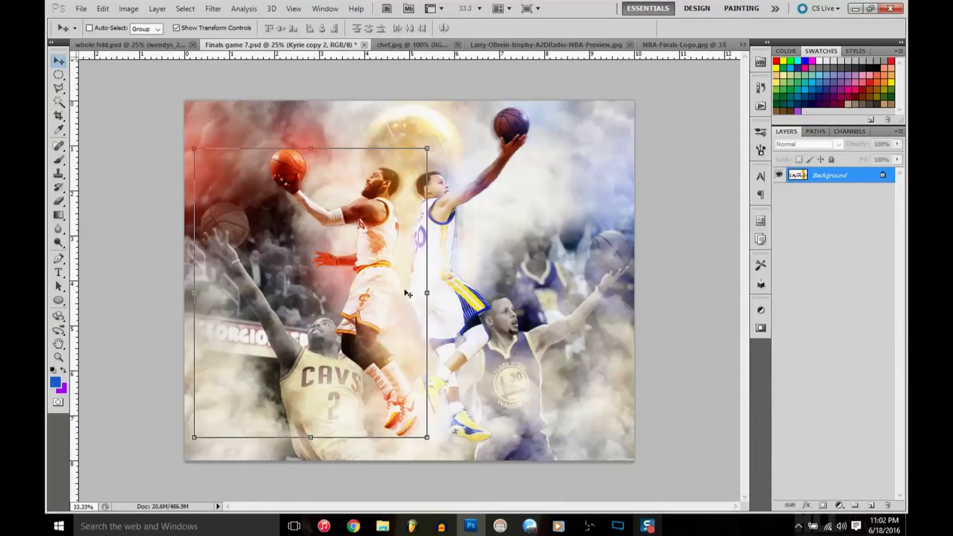
drag(709, 48, 409, 299)
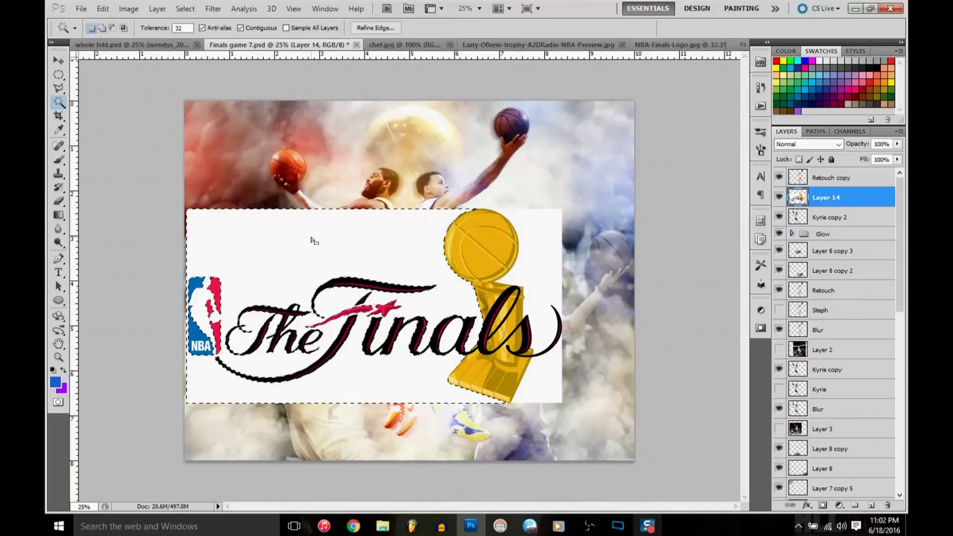
Remove the Finals logo's white background with the Magic Wand.
click(59, 88)
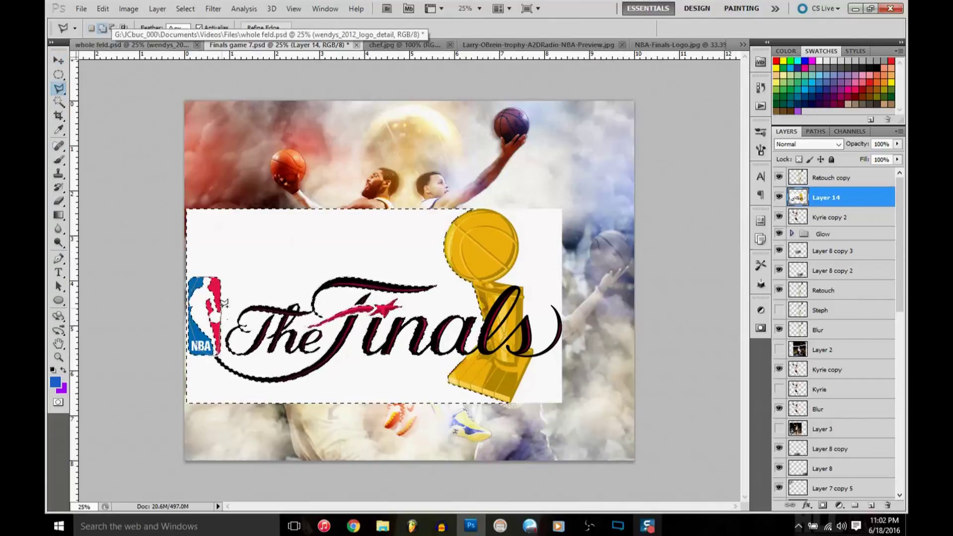
key(w)
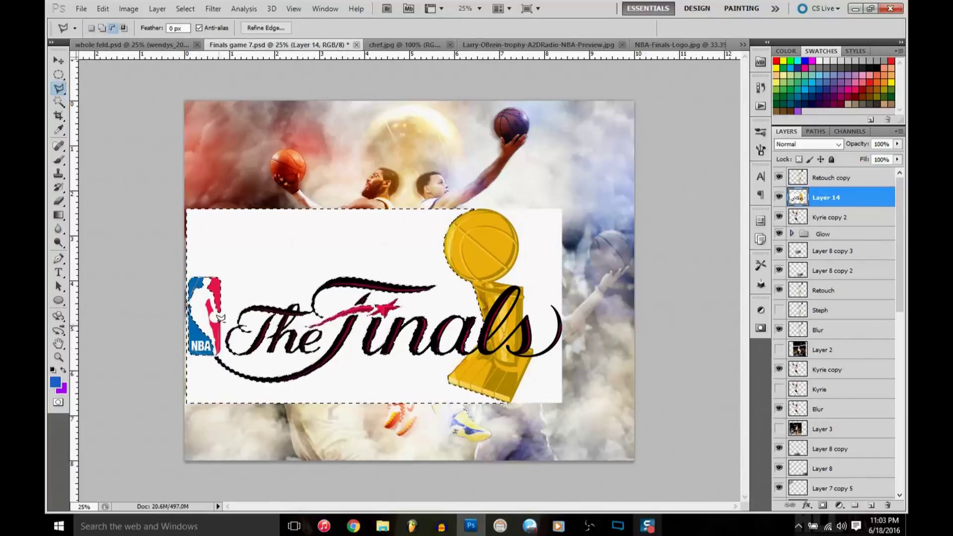
key(Delete)
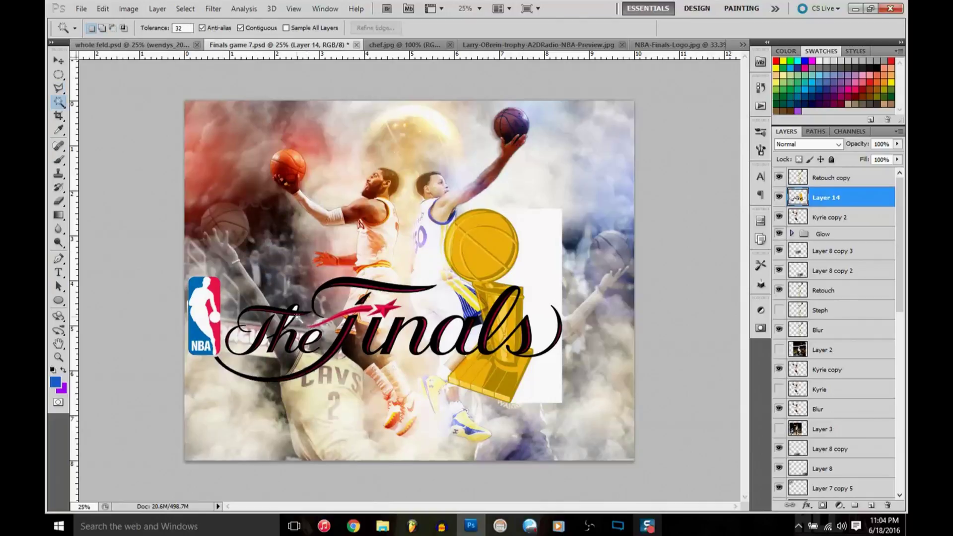
Scale the logo down, centre it at the bottom, and set Blend If to the green channel.
key(ctrl+t)
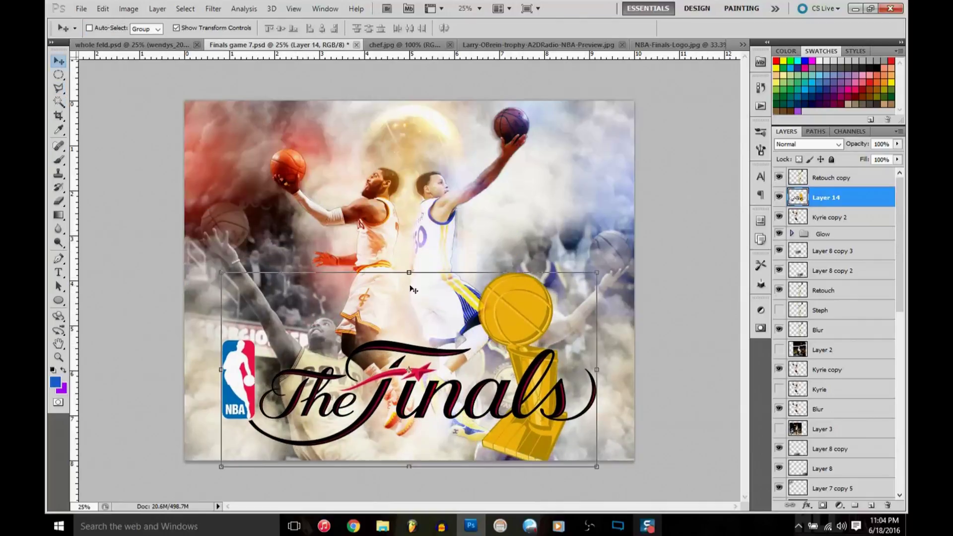
drag(599, 270, 507, 313)
key(Return)
drag(328, 350, 409, 355)
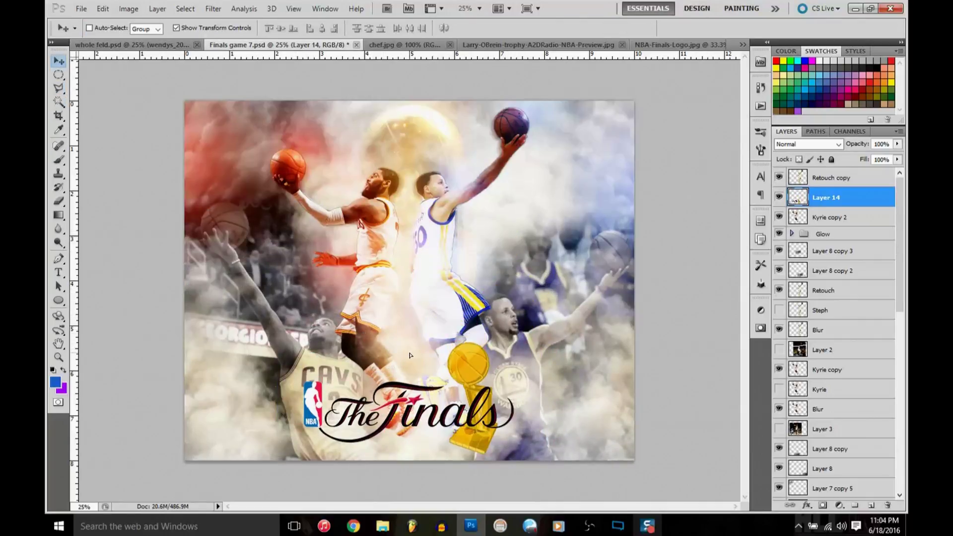
double_click(873, 197)
click(697, 392)
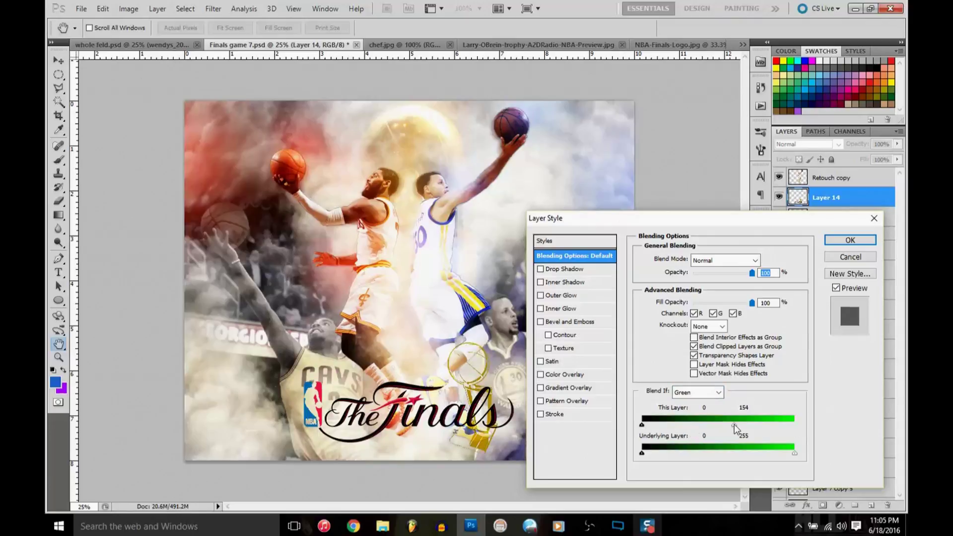
Close Layer Style and zoom in on the poster with Z.
key(Return)
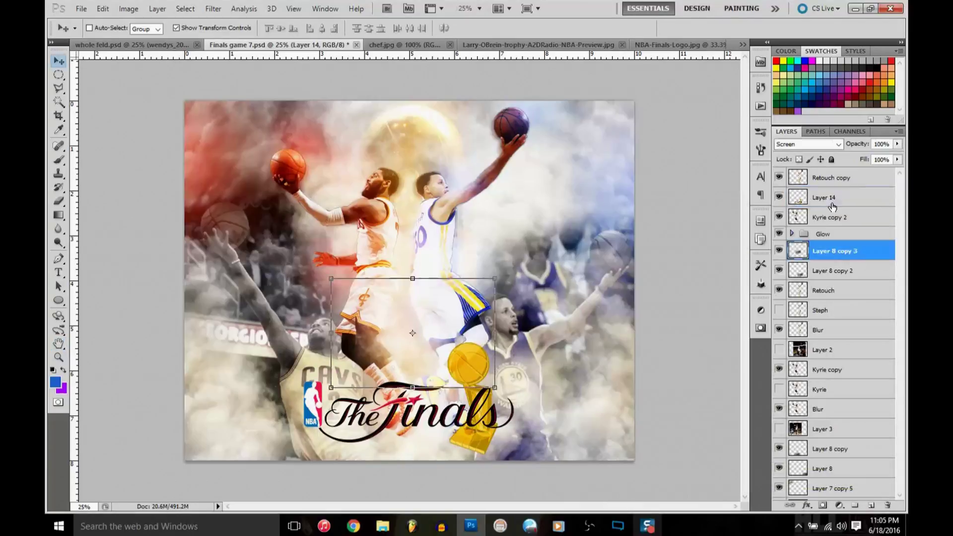
key(z)
click(507, 467)
click(58, 103)
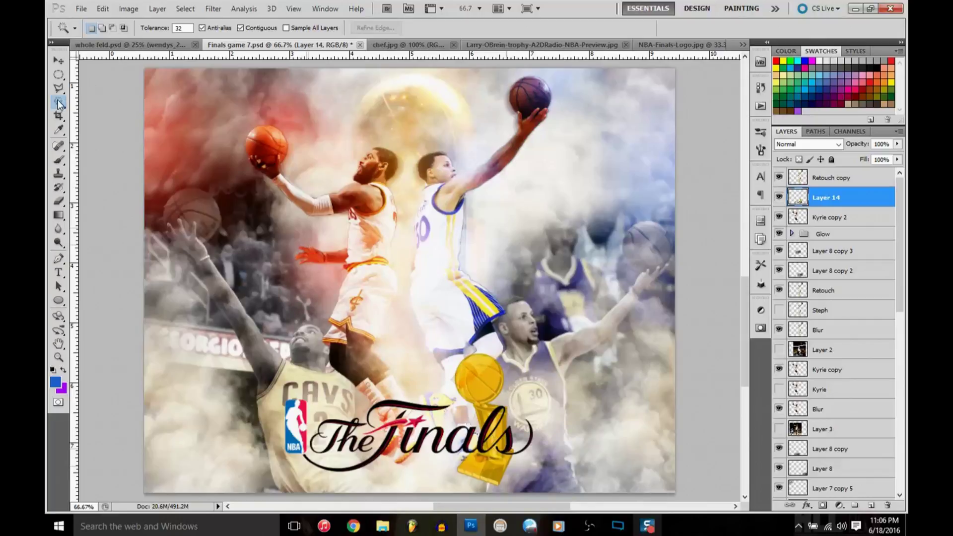
After a quick browser check, add Bevel and Emboss to logo Layer 14.
click(353, 526)
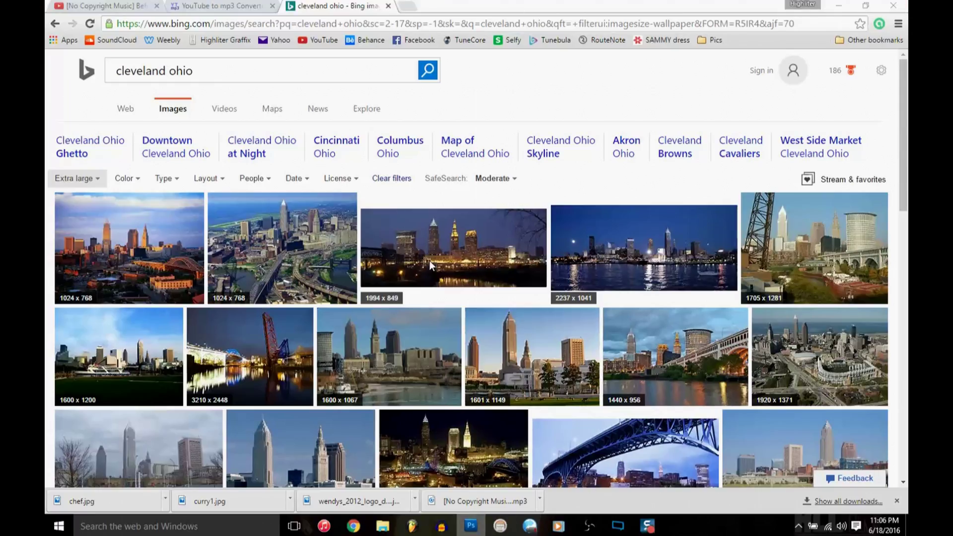
click(472, 526)
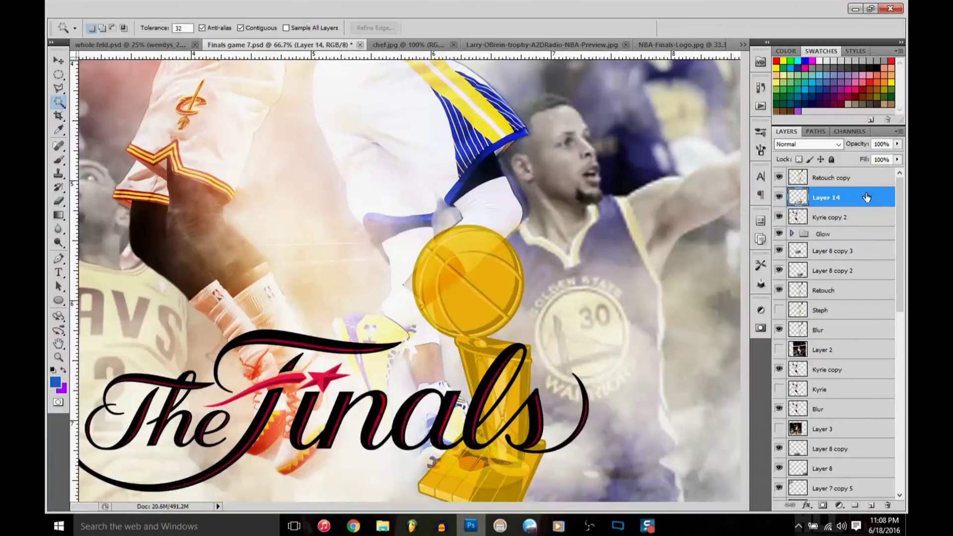
double_click(873, 197)
click(595, 323)
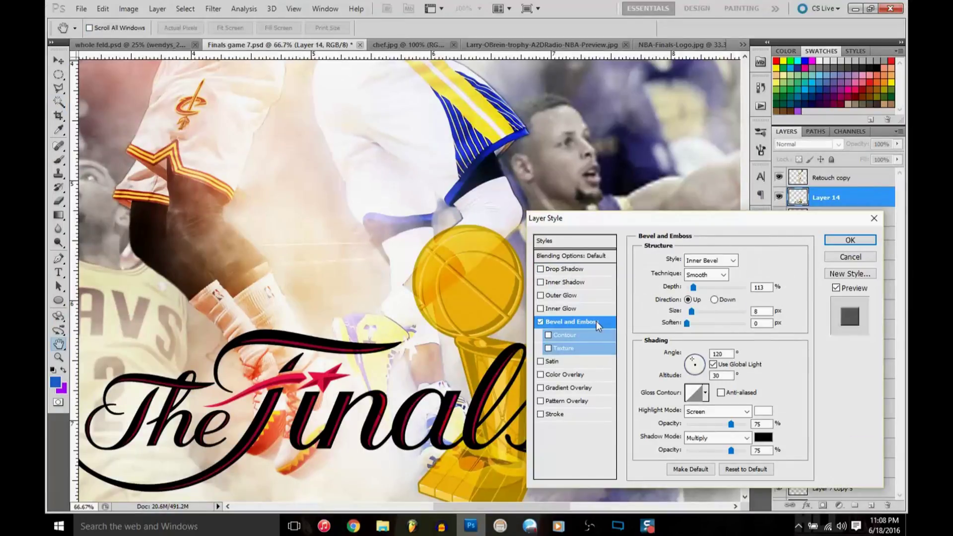
Commit the bevel and emboss and fit the whole poster on screen.
click(838, 241)
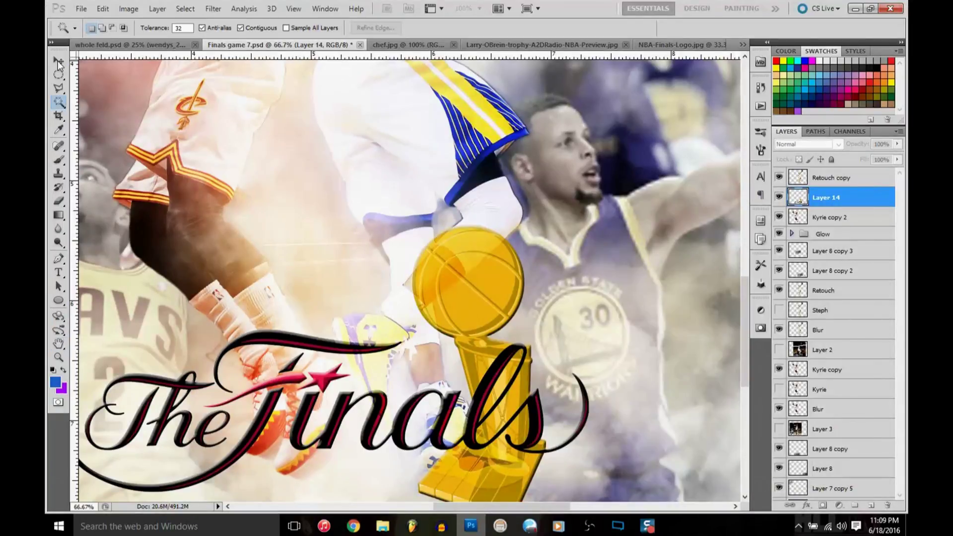
key(z)
right_click(311, 194)
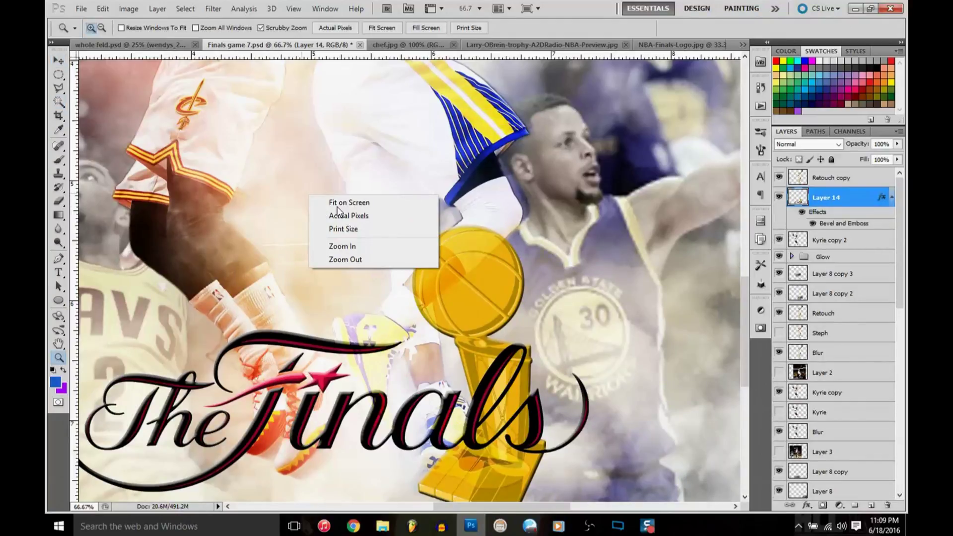
key(Escape)
key(ctrl+0)
Hide logo Layer 14 and select the Background layer.
key(v)
click(779, 221)
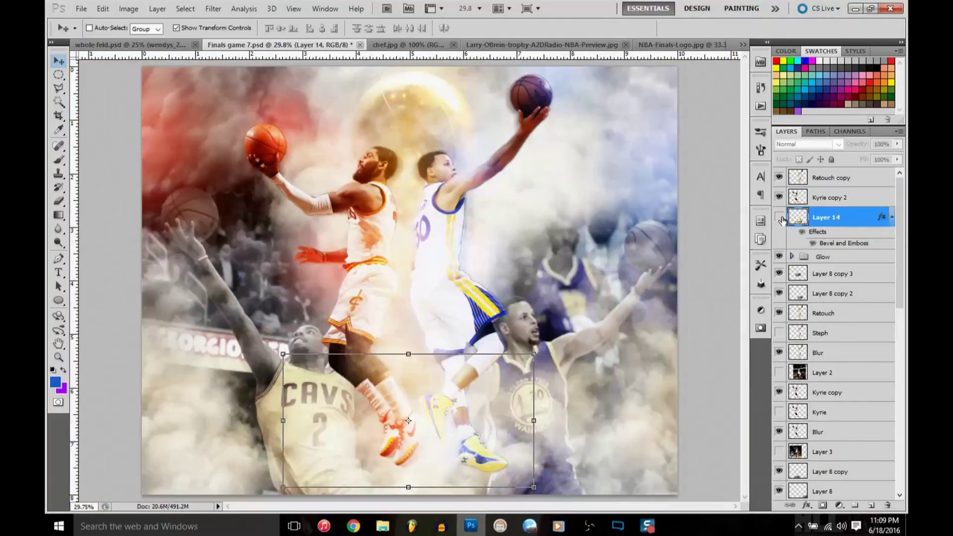
scroll(843, 347, down, 10)
click(854, 490)
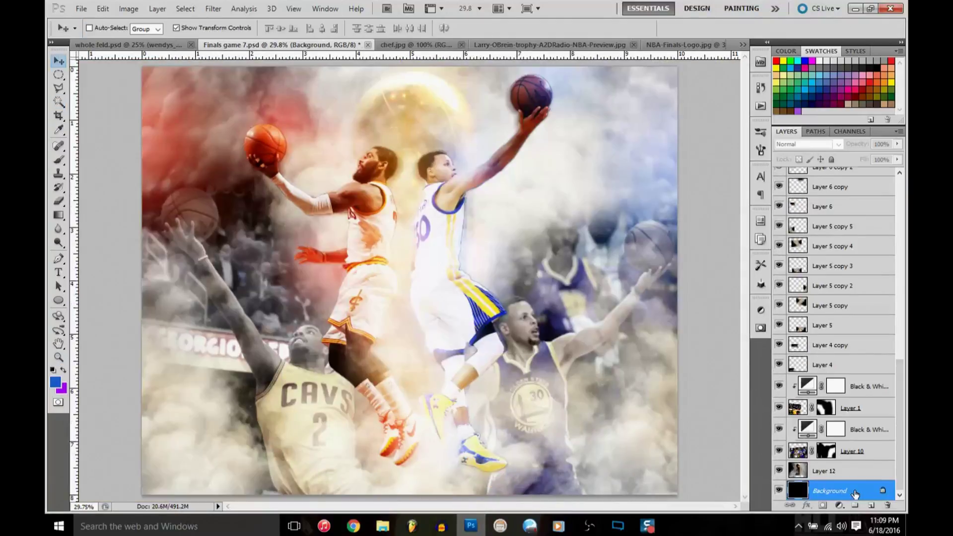
Duplicate a smoke layer and place the copy at the upper left.
ctrl+click(583, 280)
mouse_move(583, 280)
mouse_down()
mouse_move(545, 223)
mouse_move(329, 149)
mouse_up()
ctrl+click(546, 223)
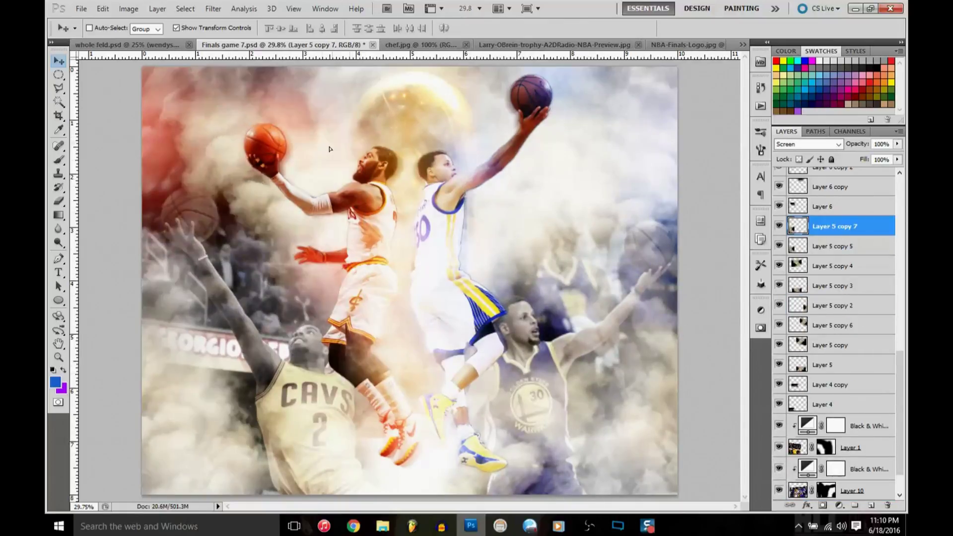
Add a Gradient Map adjustment running from dark red to yellow.
click(838, 505)
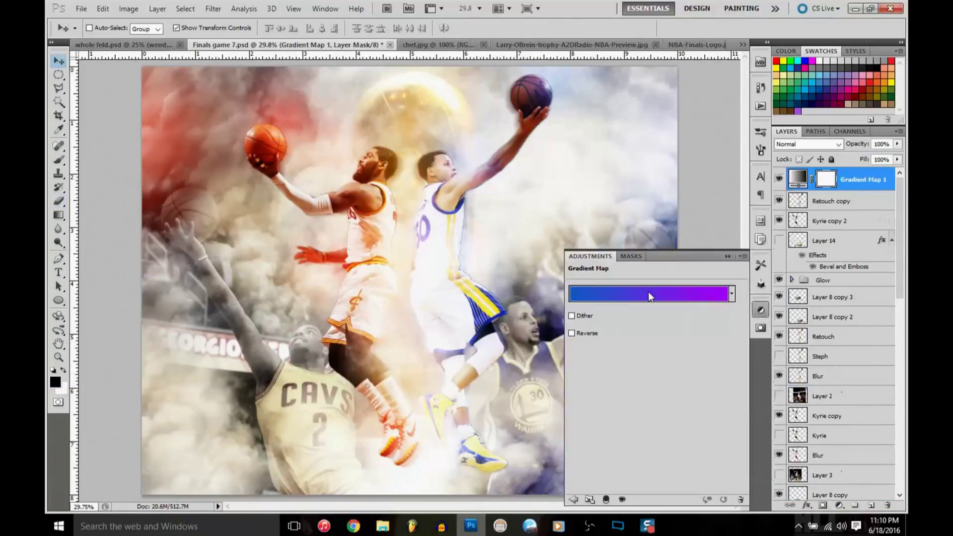
click(648, 296)
double_click(573, 394)
click(787, 213)
double_click(793, 394)
click(787, 213)
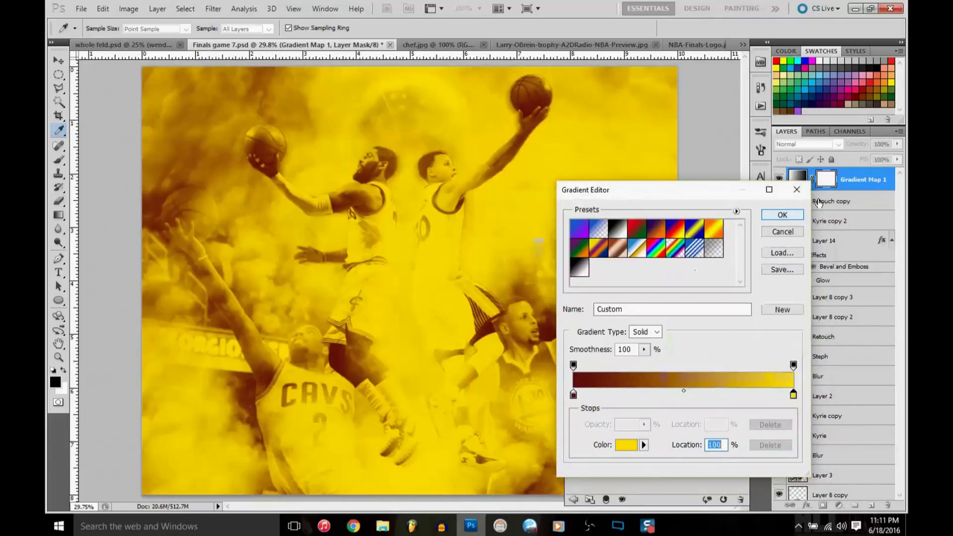
key(Return)
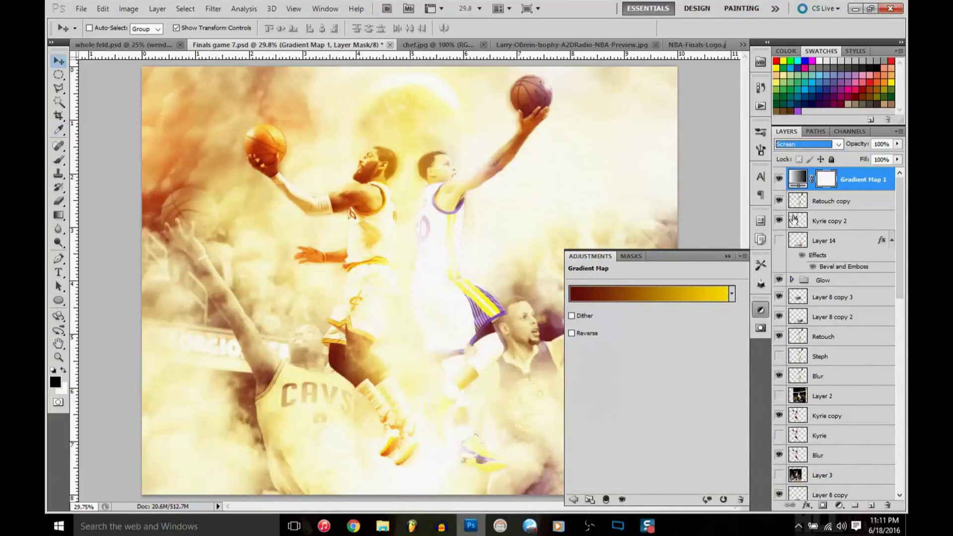
Set Brightness/Contrast to brightness -5 and contrast 19.
click(818, 201)
key(v)
mouse_move(657, 323)
mouse_down()
mouse_move(672, 323)
mouse_move(654, 300)
mouse_up()
Re-edit a gradient map colour stop, then add a Vibrance layer at 100.
click(838, 179)
click(678, 292)
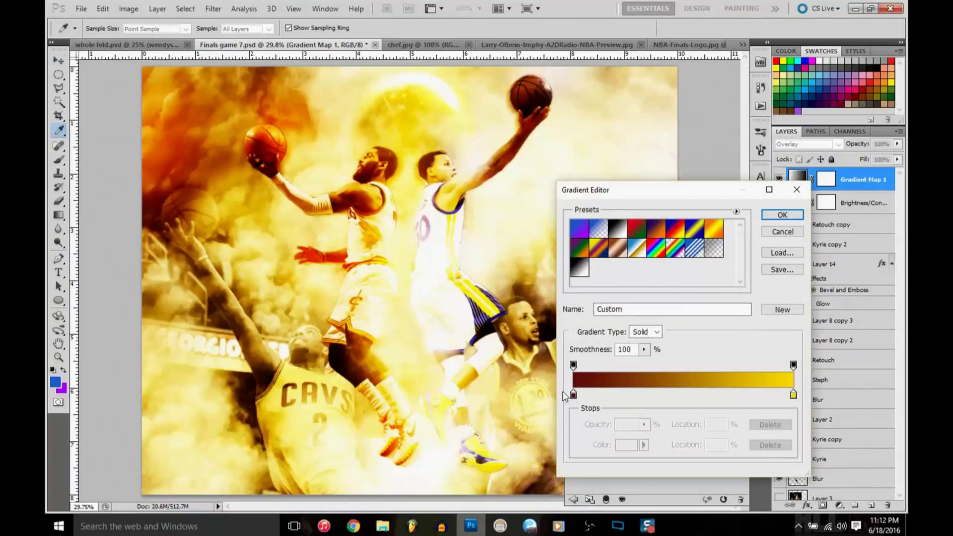
double_click(791, 398)
click(786, 214)
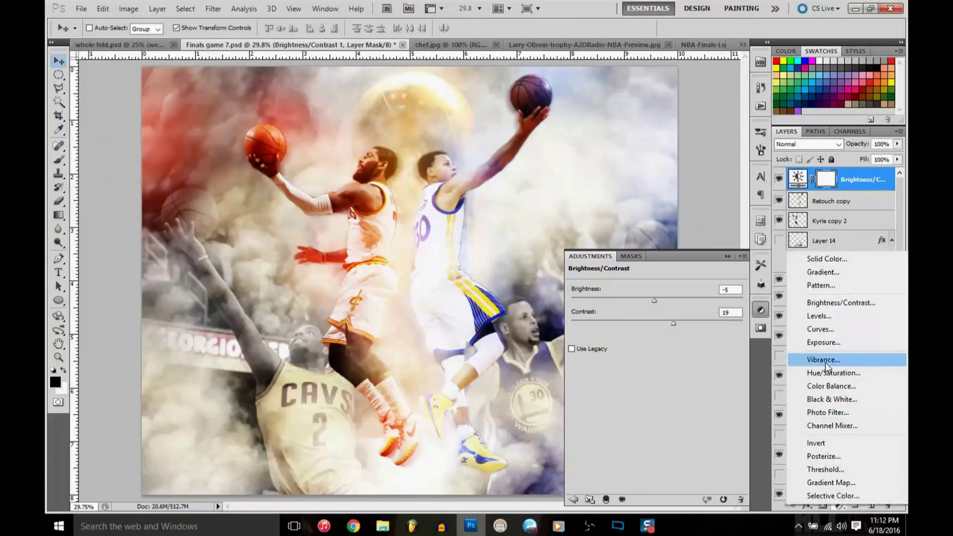
click(823, 359)
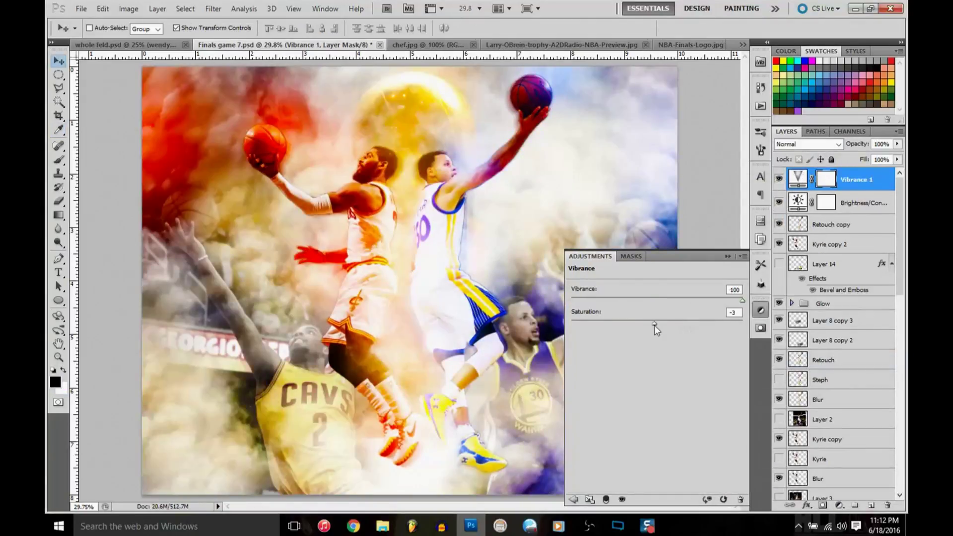
Add a Cooling Photo Filter adjustment layer.
click(838, 504)
click(834, 421)
scroll(645, 294, down, 3)
click(728, 256)
Paint the filter mask with the brush, add a second Photo Filter and a Gradient Fill.
key(b)
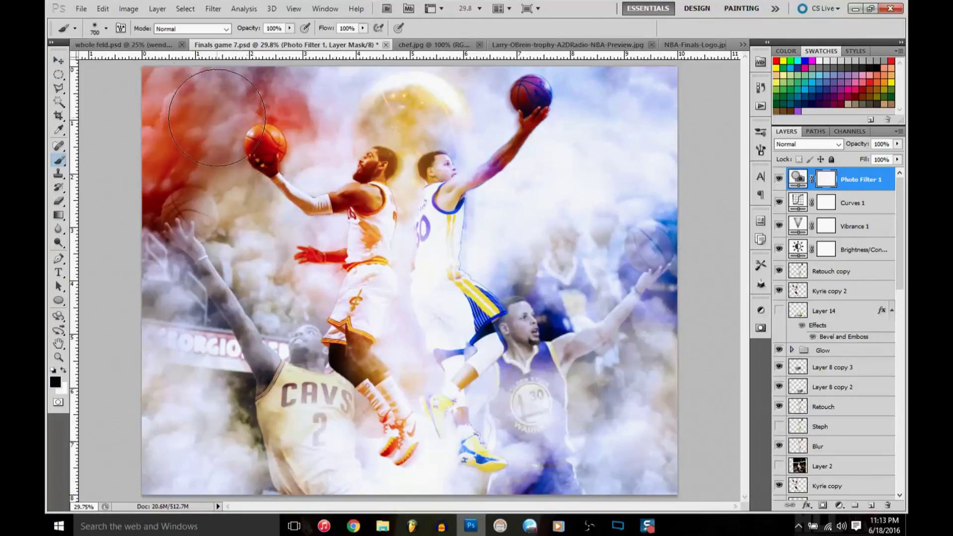
click(838, 416)
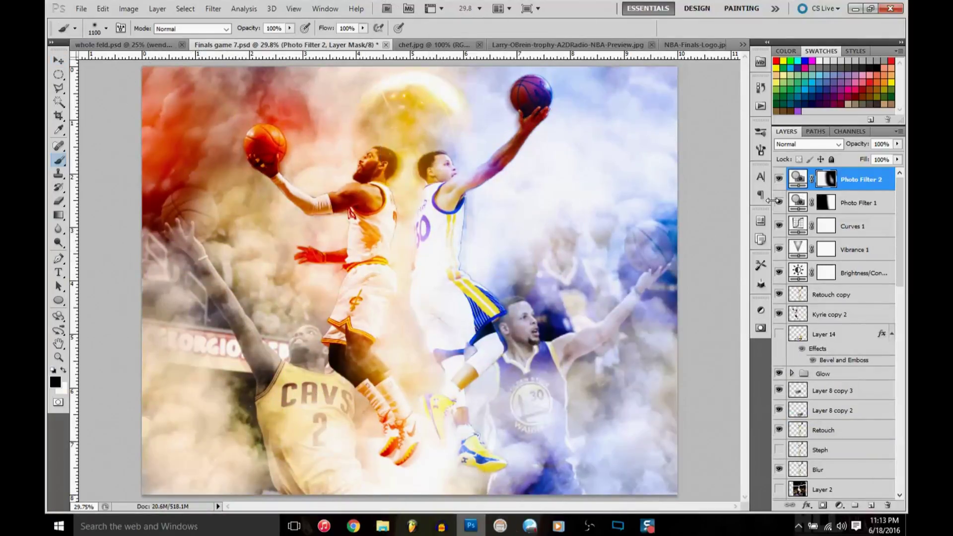
click(839, 504)
click(817, 266)
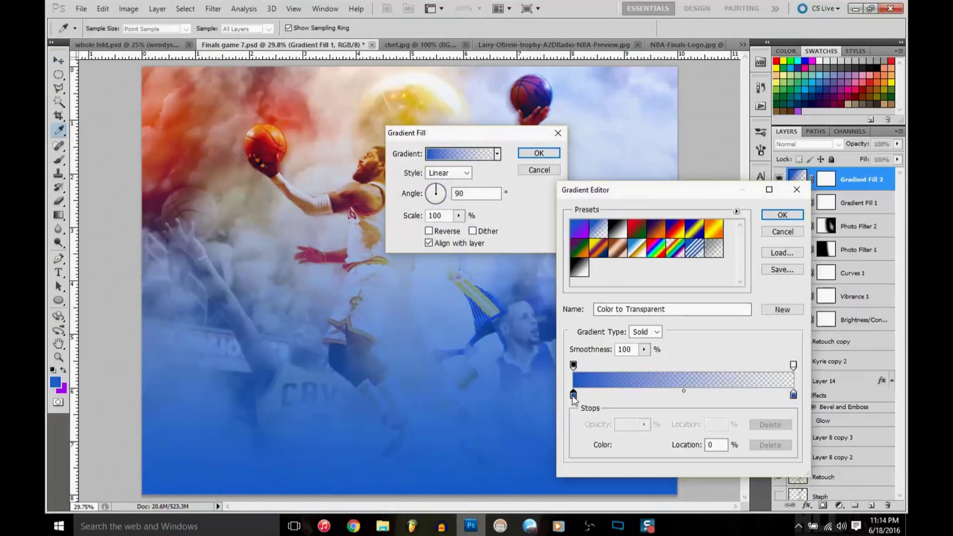
Add a red Gradient Fill and blue-purple Gradient Map, then shift Color Balance midtones toward red.
key(Return)
click(768, 215)
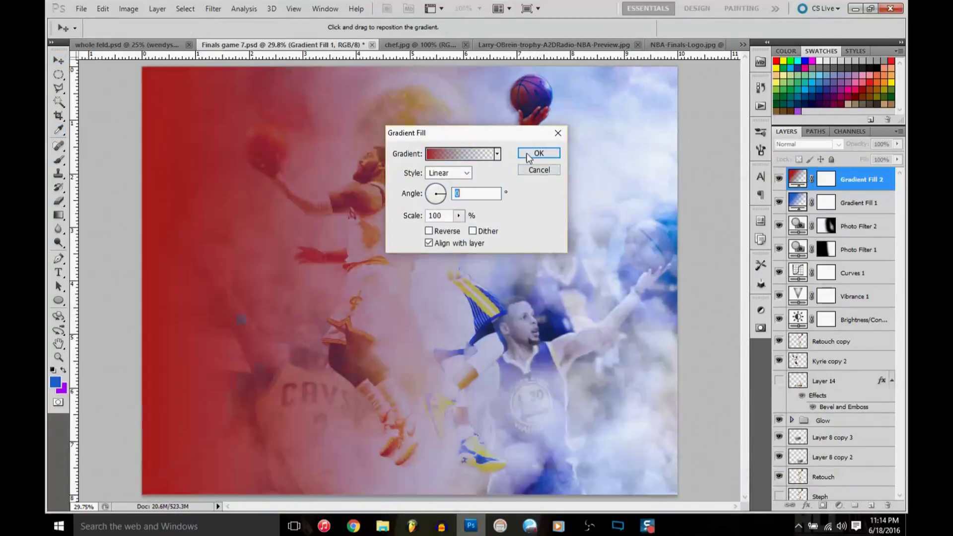
click(538, 153)
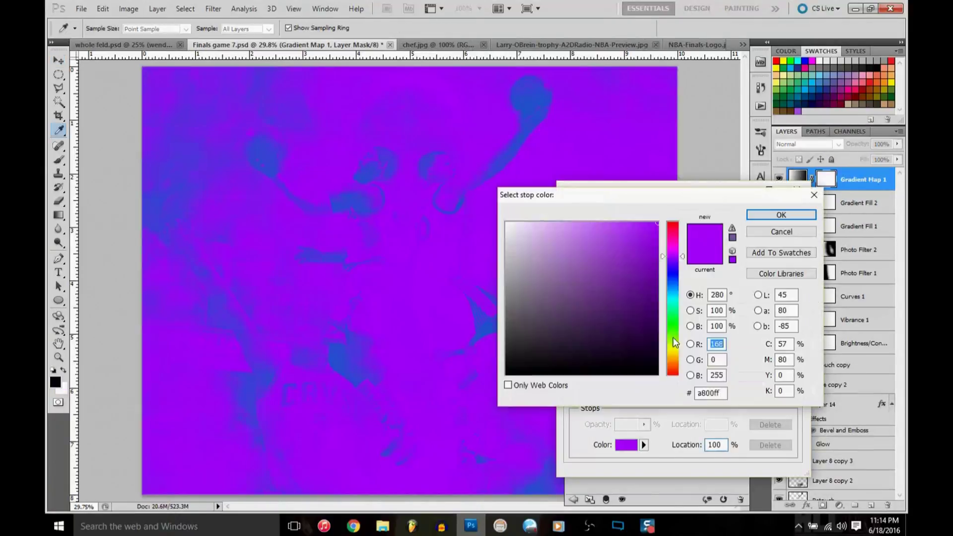
key(Down)
key(Down)
key(Down)
key(Down)
key(Down)
key(Down)
key(Down)
key(Down)
key(Down)
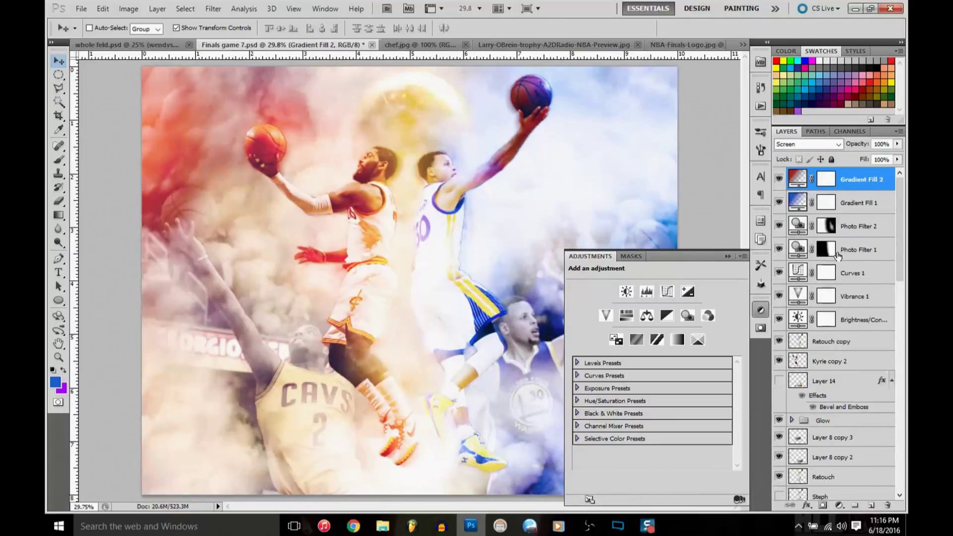
drag(618, 350, 645, 355)
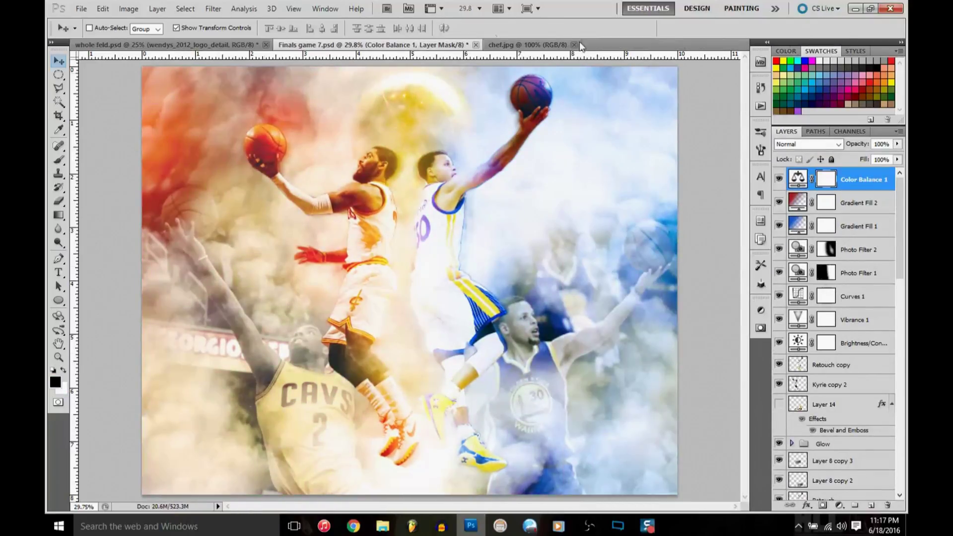
Browse File > Open to the Documents > Effects > Flares folder.
click(80, 9)
click(85, 30)
click(214, 39)
click(201, 237)
double_click(162, 183)
double_click(164, 114)
Select 5eye.png, 9f852s8f.png, 10.png, Dame Tarin.png and other flares, and open them.
click(673, 84)
ctrl+click(799, 84)
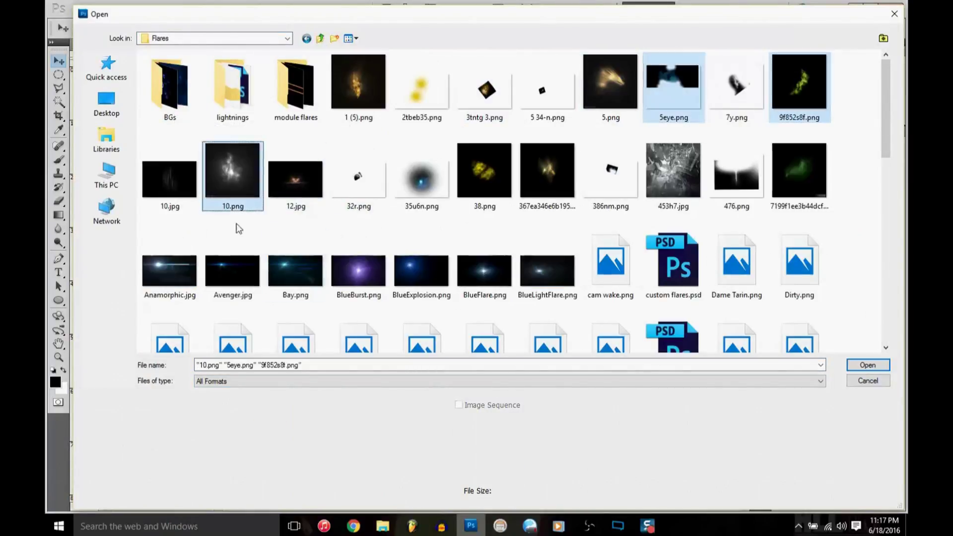
ctrl+click(232, 171)
ctrl+click(736, 263)
scroll(511, 199, down, 10)
ctrl+click(232, 50)
ctrl+click(736, 85)
ctrl+click(547, 124)
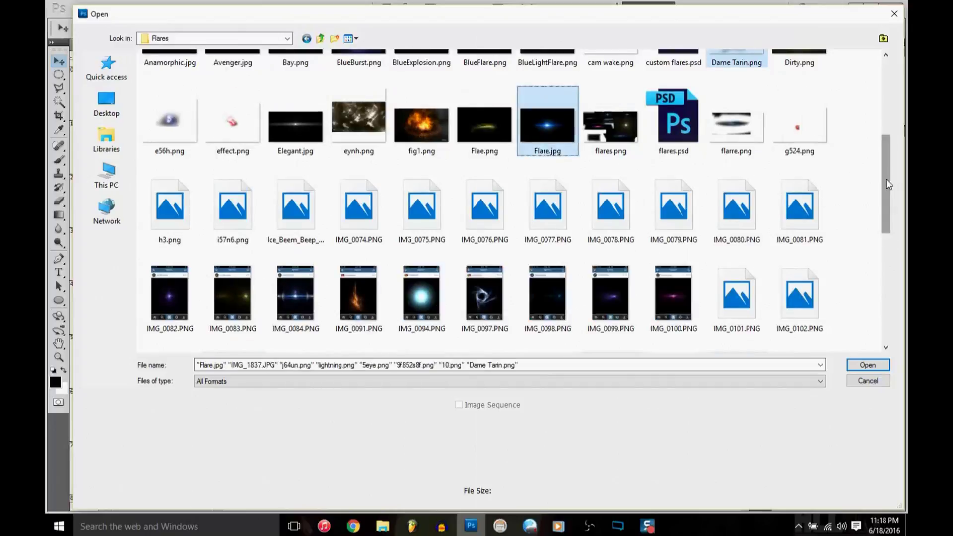
key(Return)
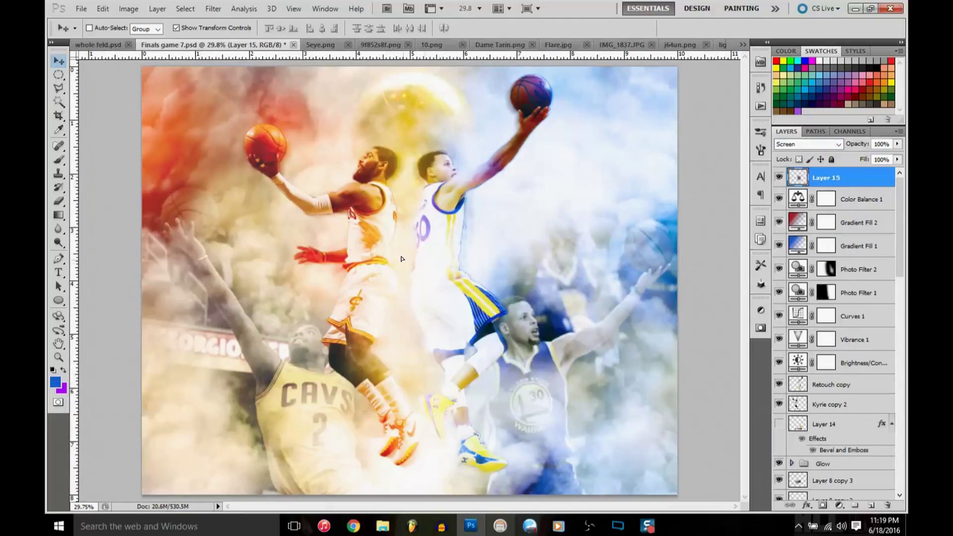
Place flares near Kyrie's ball, then duplicate one, tint it blue and move it near Curry.
drag(823, 178, 820, 369)
mouse_move(413, 432)
mouse_down()
mouse_move(415, 187)
mouse_move(308, 109)
mouse_up()
key(v)
key(ctrl+j)
key(ctrl+bracketleft)
key(ctrl+bracketleft)
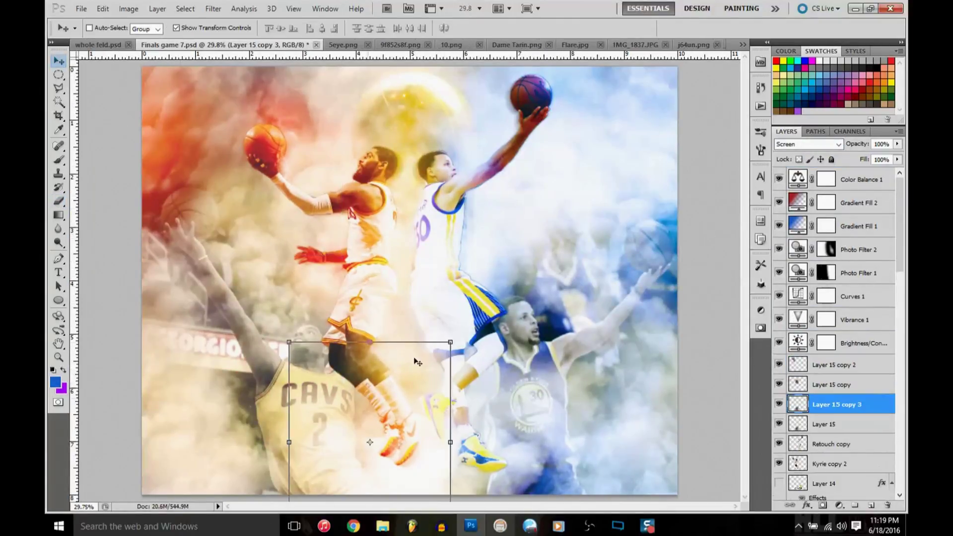
key(ctrl+u)
drag(610, 217, 320, 217)
key(Return)
drag(516, 370, 487, 426)
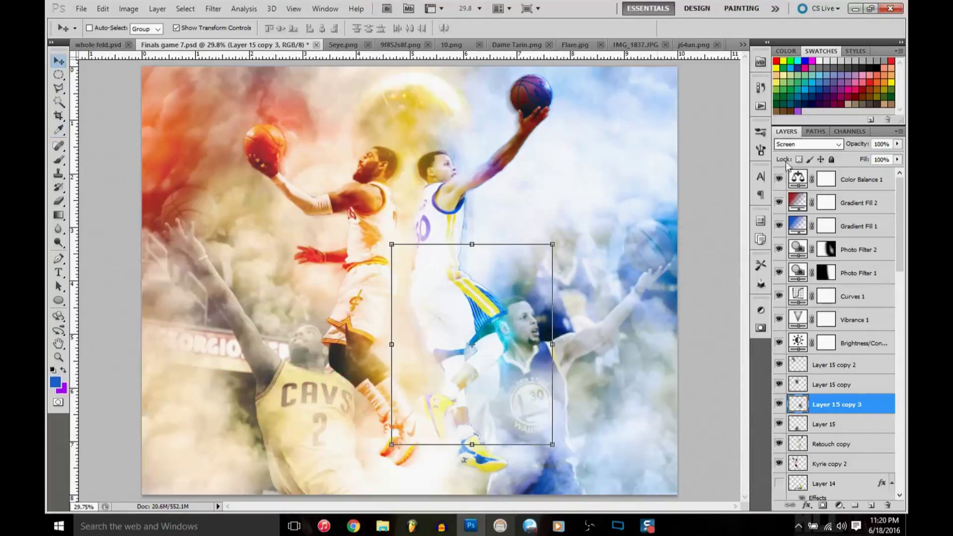
Paste cloud imagery, scale it, set it to Screen and add a shifted duplicate.
key(ctrl+v)
key(ctrl+t)
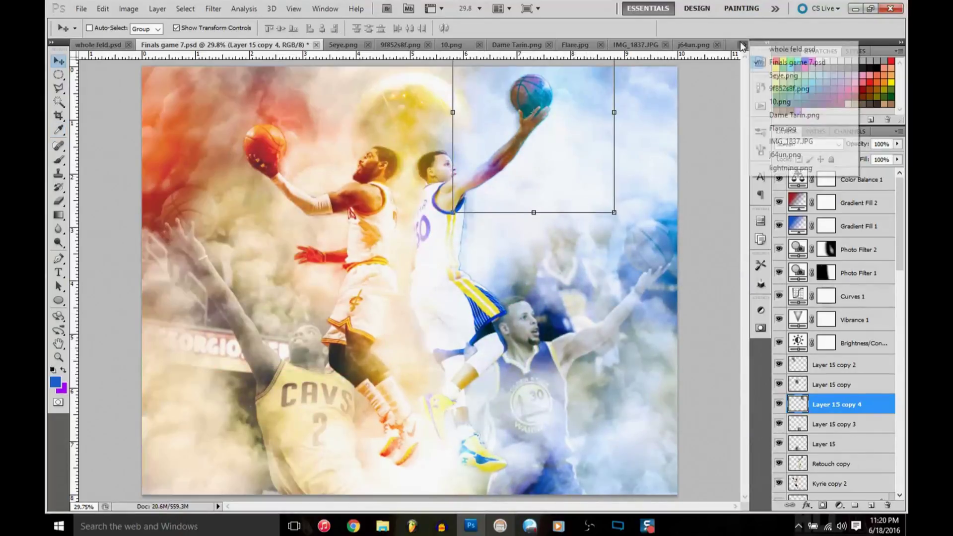
key(Return)
key(shift+alt+s)
key(ctrl+t)
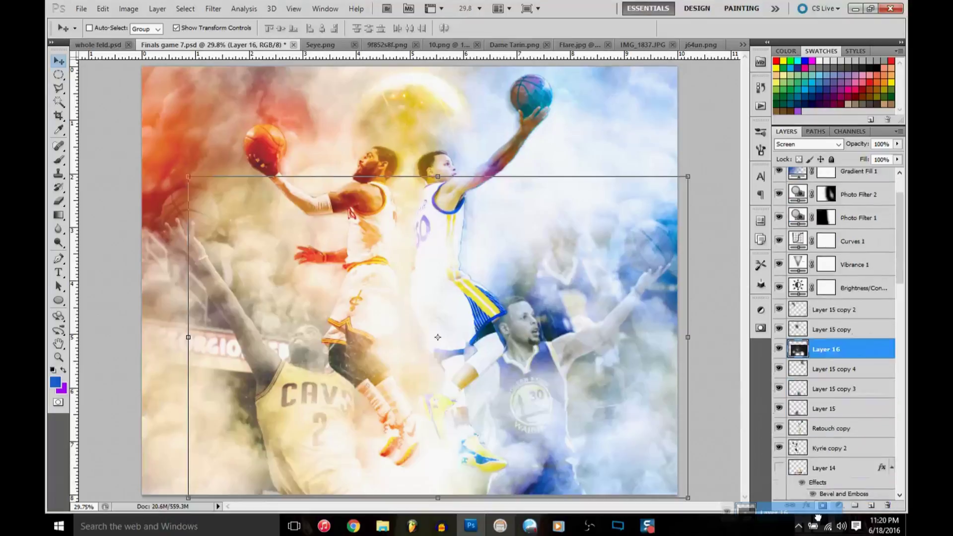
scroll(833, 332, down, 10)
key(ctrl+j)
mouse_move(511, 235)
mouse_down()
mouse_move(225, 372)
mouse_move(616, 251)
mouse_up()
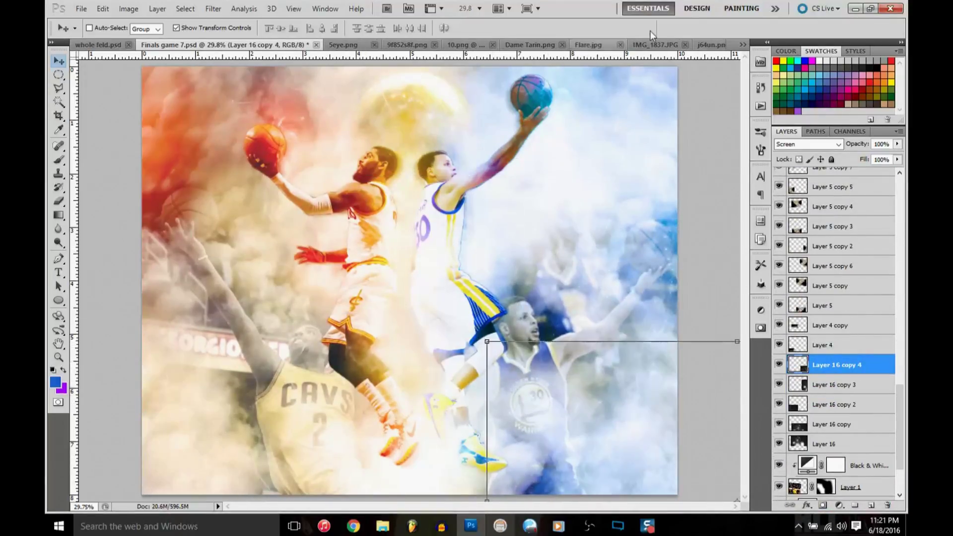
Bring the purple flare into the poster in Screen mode and adjust its hue.
click(588, 44)
drag(340, 277, 448, 207)
key(shift+alt+s)
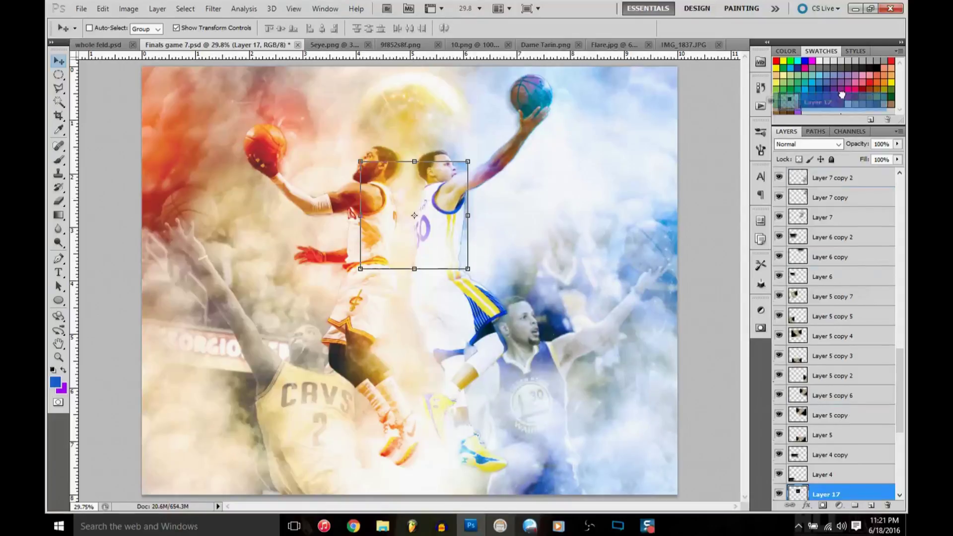
scroll(833, 332, up, 10)
key(Return)
key(ctrl+u)
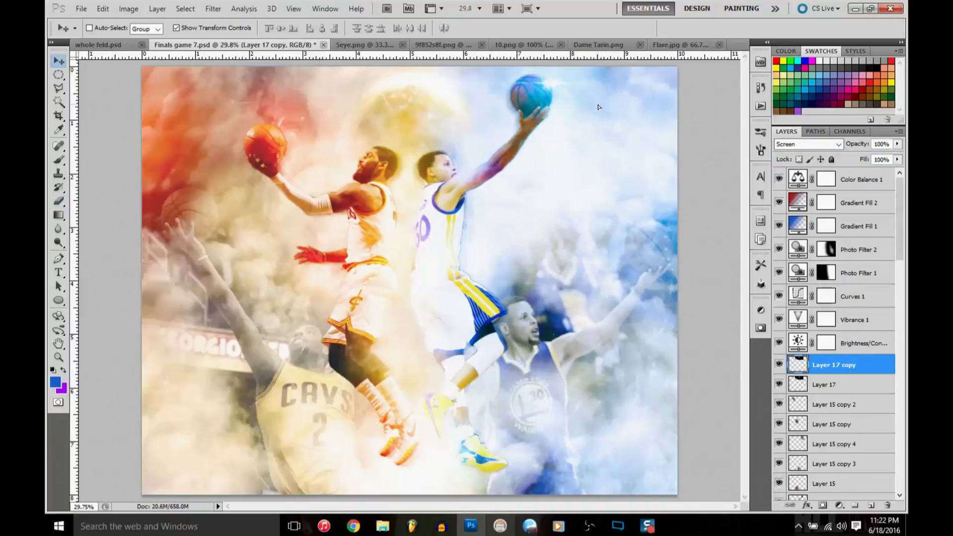
Shift the flare copy's hue fully left and drag the dark flare square into the poster.
click(828, 389)
key(ctrl+u)
drag(300, 254, 240, 257)
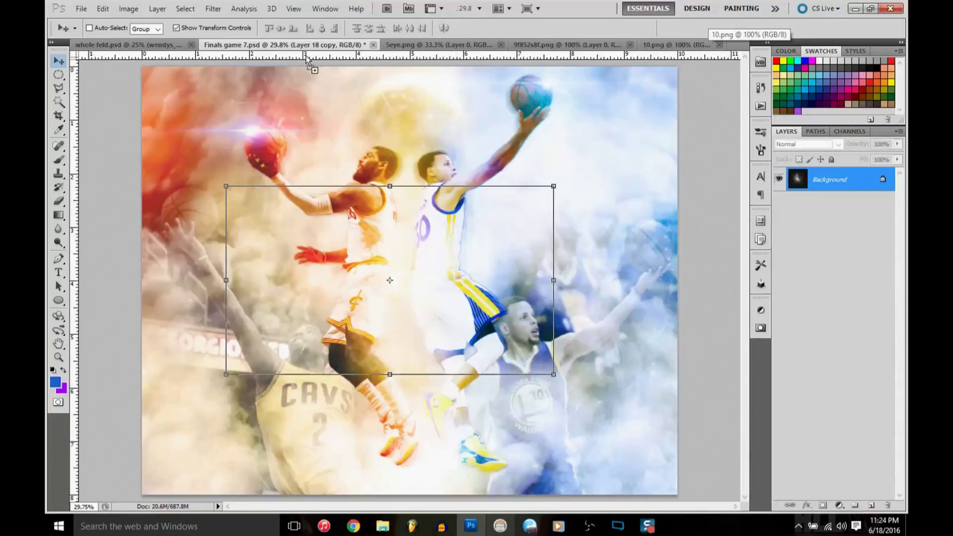
drag(306, 60, 393, 213)
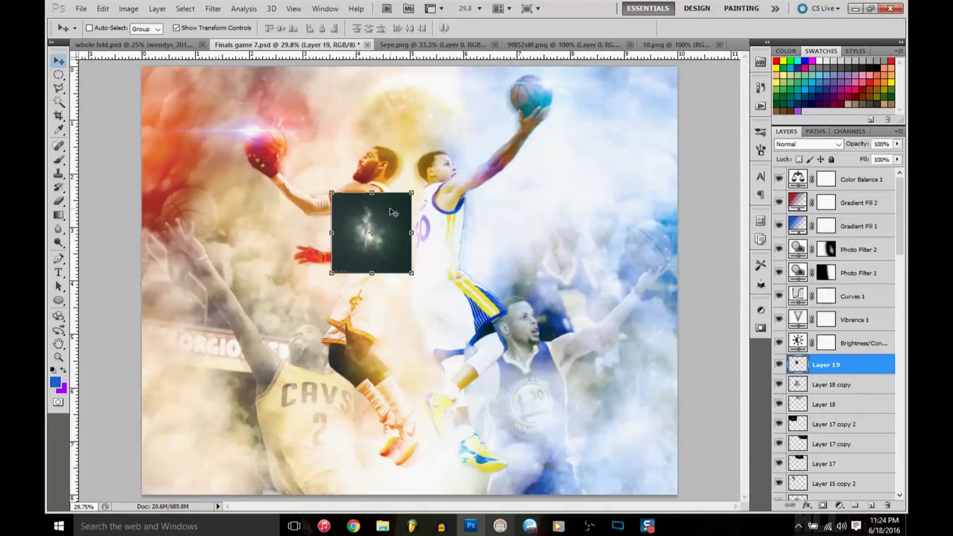
Set the dark flare square, Layer 19, to Screen blending.
key(v)
key(shift+alt+s)
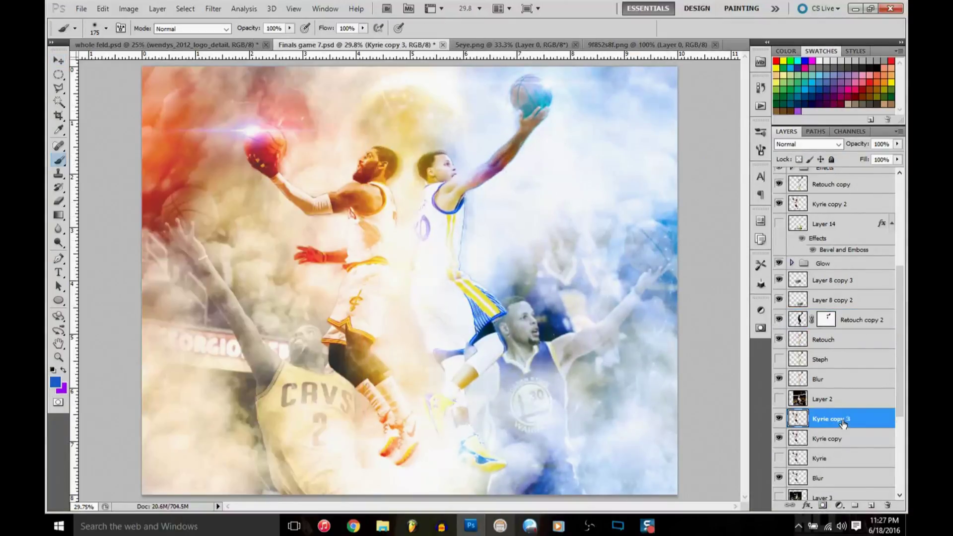
Switch the selected layer's blend mode to Screen.
click(806, 144)
click(804, 253)
key(v)
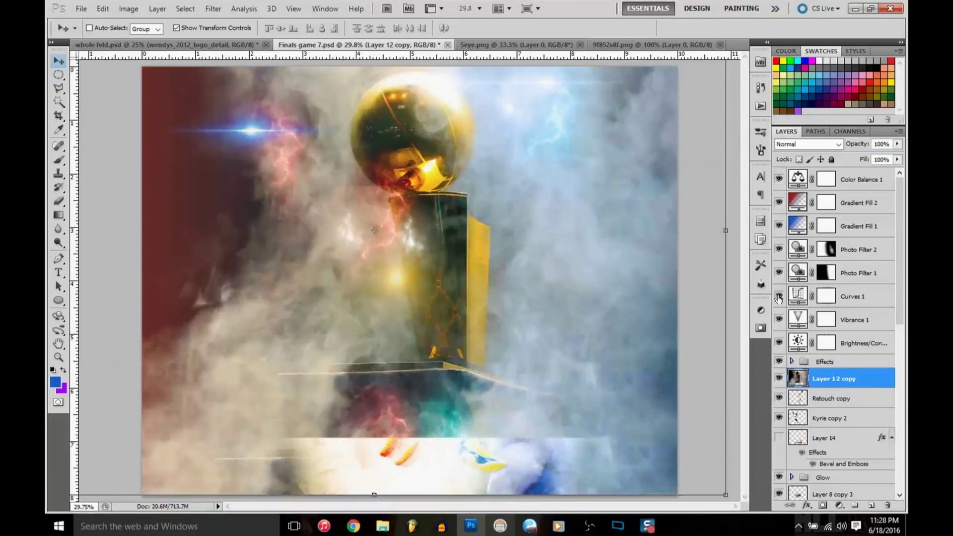
Set the trophy copy to Multiply at 58% opacity and erase it beside Steph's arm.
key(e)
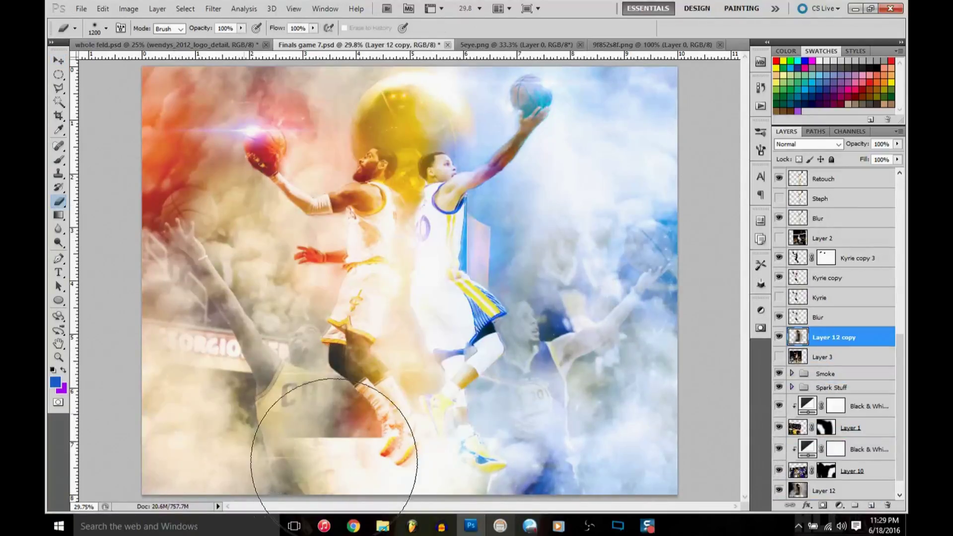
click(807, 144)
click(794, 180)
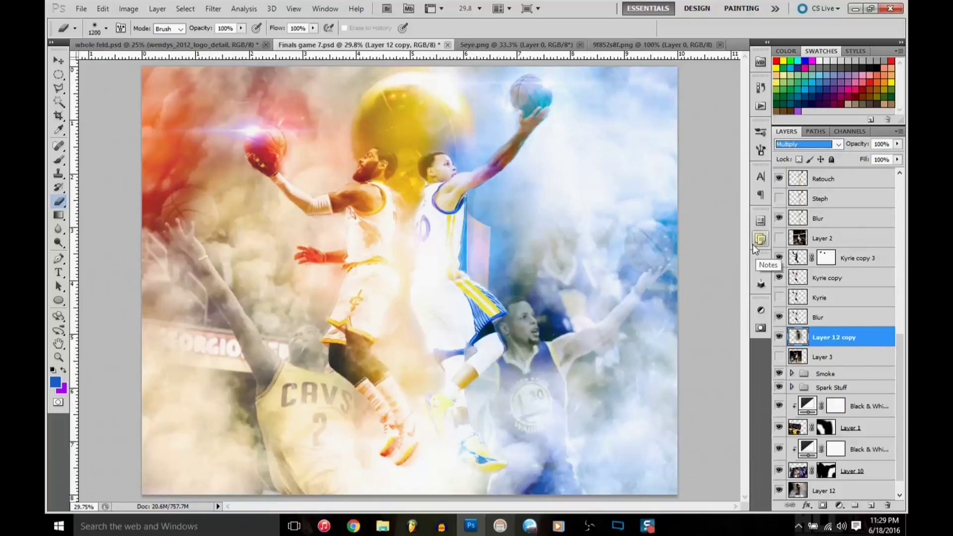
drag(896, 144, 871, 158)
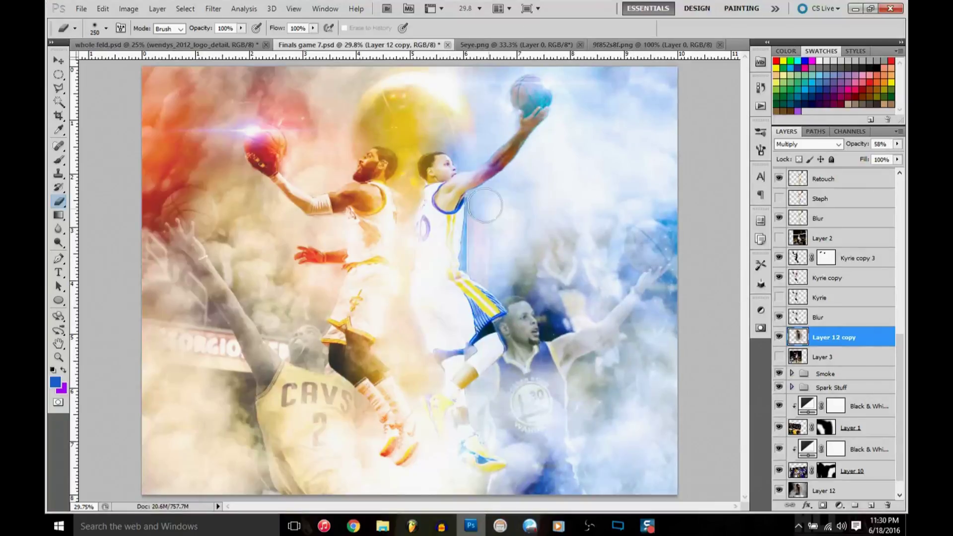
drag(485, 205, 535, 298)
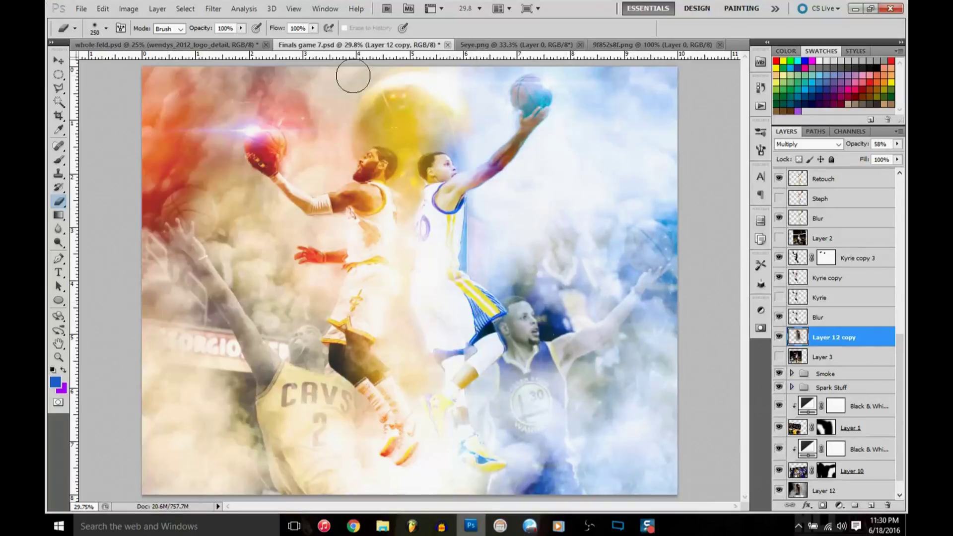
Change the trophy layer copy's blend mode to Soft Light.
key(v)
scroll(827, 145, up, 1)
scroll(826, 347, down, 5)
scroll(826, 372, down, 5)
scroll(826, 419, down, 5)
scroll(826, 420, up, 3)
scroll(826, 420, up, 5)
click(807, 144)
click(789, 307)
Close 9f852s8f.png and drag the eye flare into the poster.
click(621, 44)
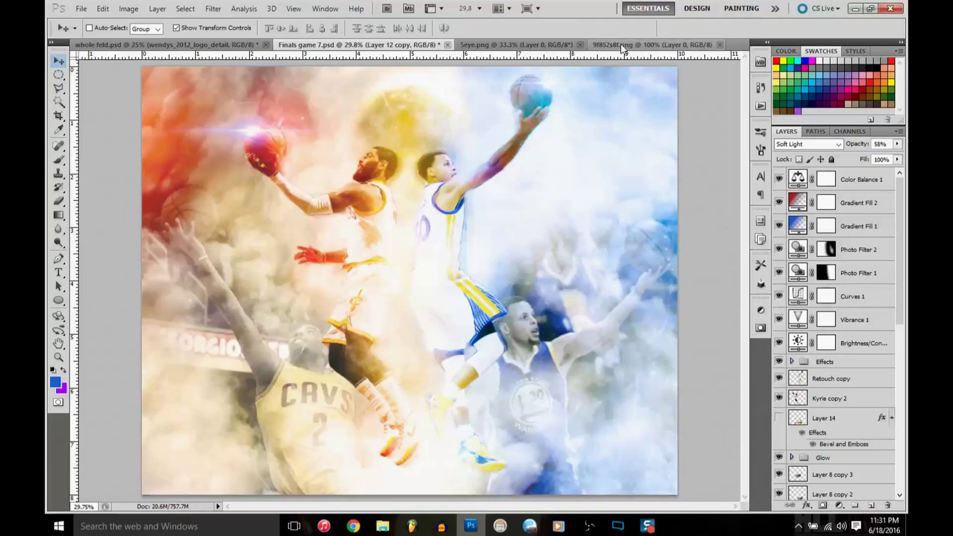
key(ctrl+w)
drag(415, 200, 290, 231)
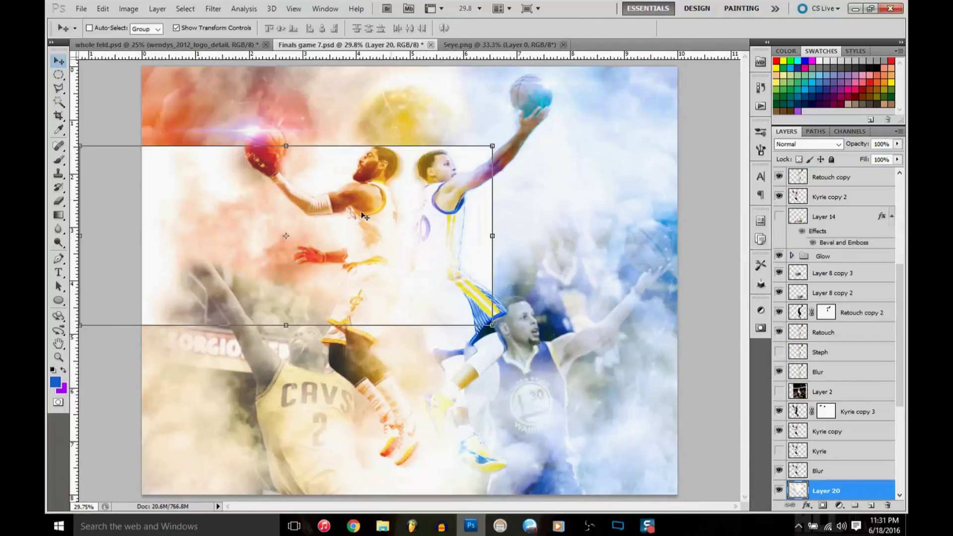
Recolor the eye flare with Hue/Saturation: Hue about -133, Saturation -60.
key(ctrl+u)
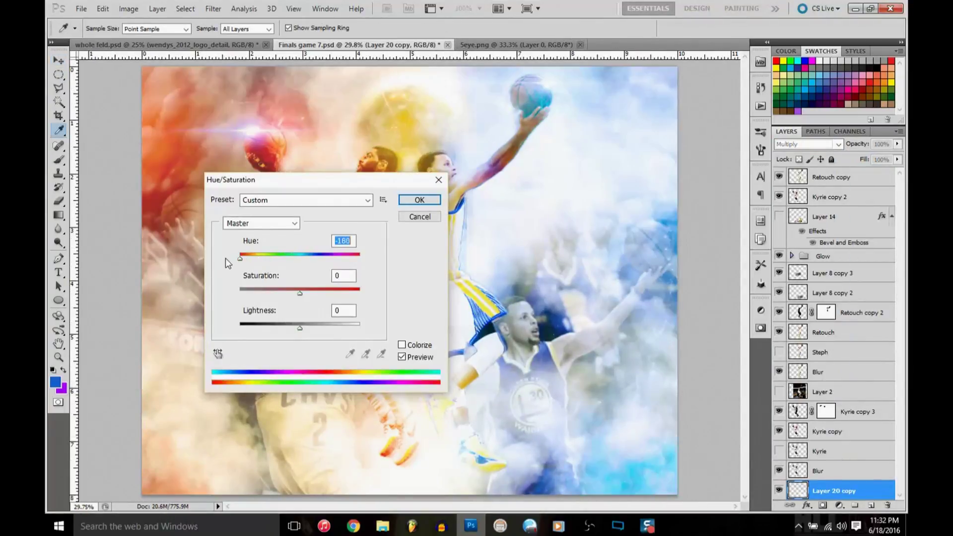
drag(326, 261, 254, 264)
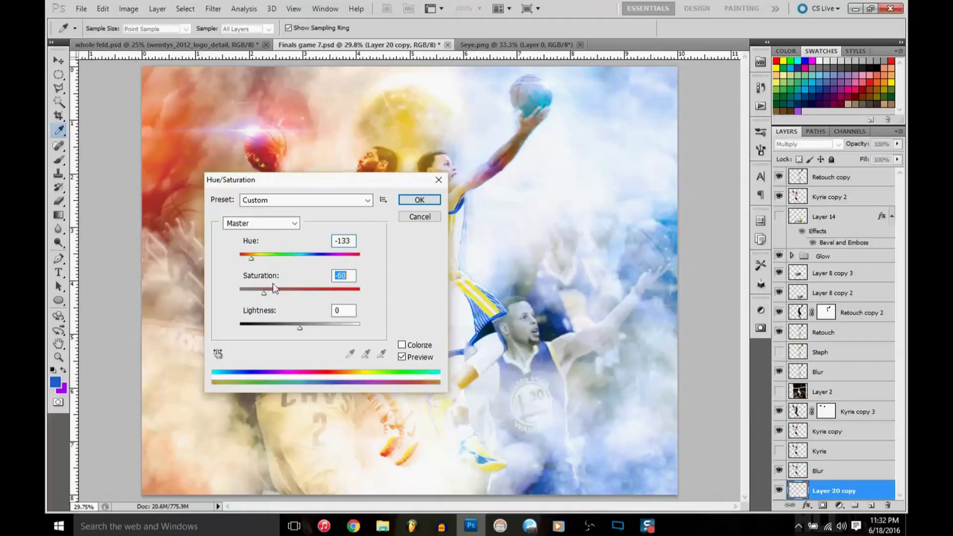
key(Return)
Close the 5eye.png source image and select the Finals logo layer.
key(v)
scroll(836, 420, down, 3)
click(580, 44)
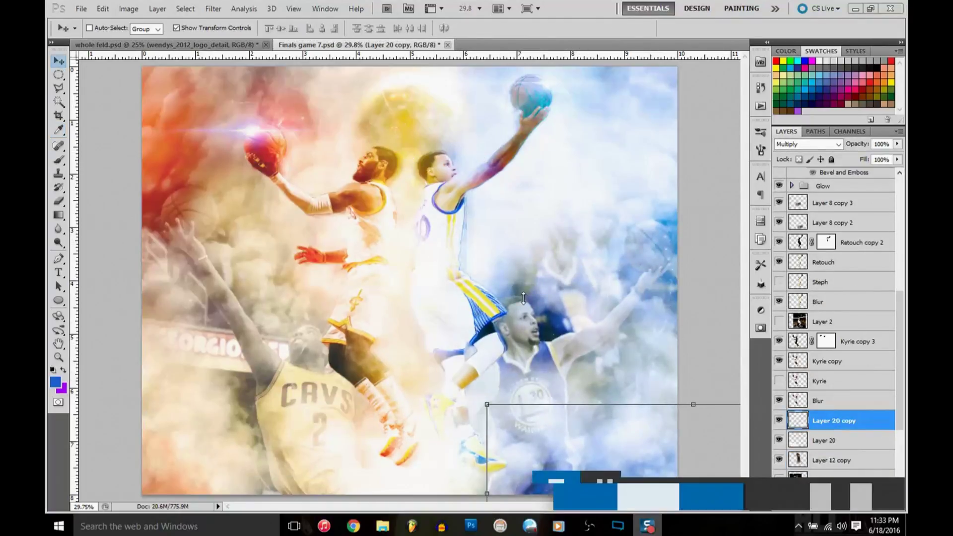
ctrl+click(412, 297)
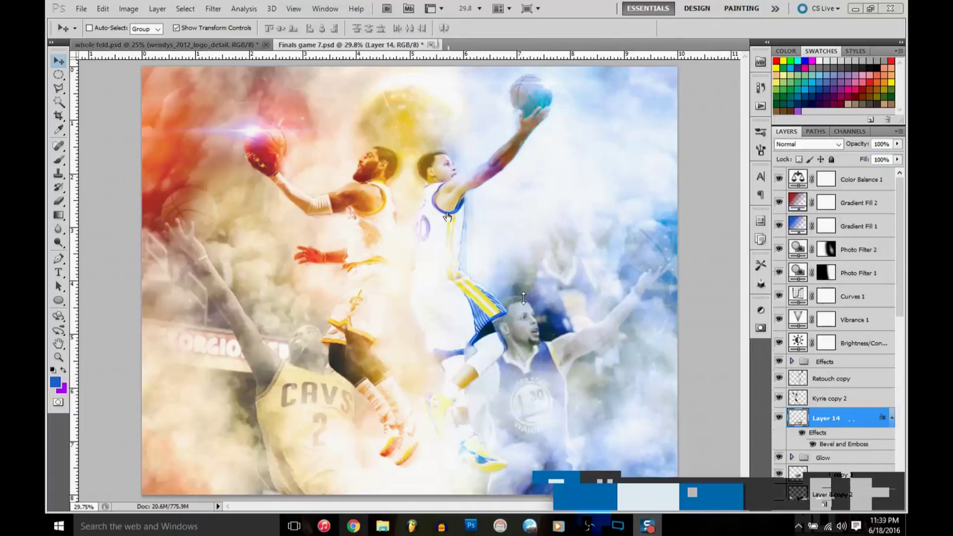
Shrink the Finals logo to about 37% in the poster's bottom-right corner, then switch to Chrome.
mouse_move(447, 217)
mouse_down()
mouse_move(382, 367)
mouse_move(516, 436)
mouse_up()
key(ctrl+t)
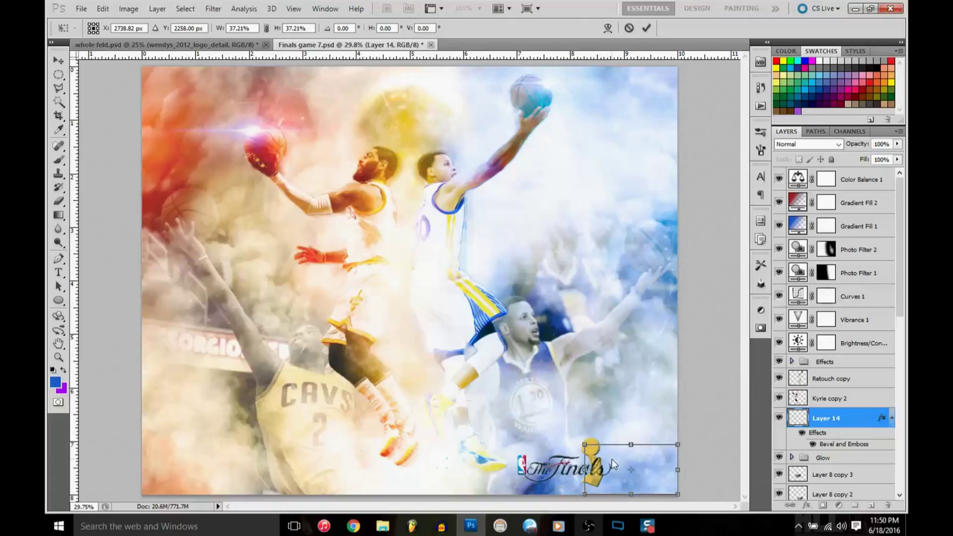
key(Return)
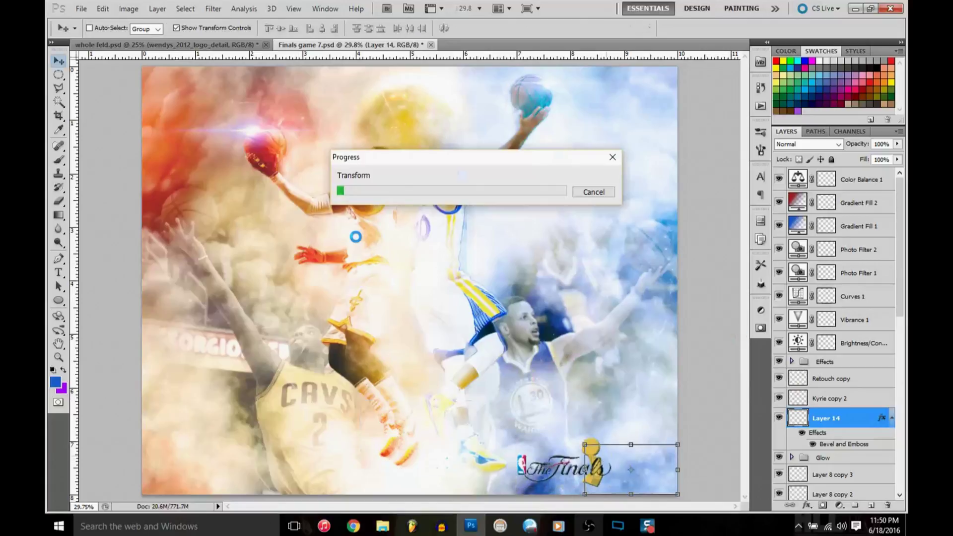
click(353, 526)
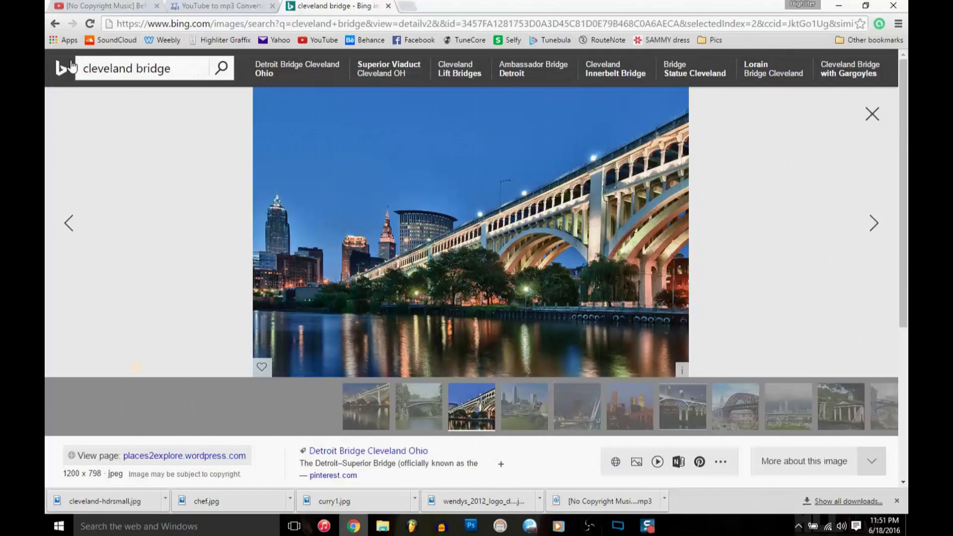
mouse_move(499, 525)
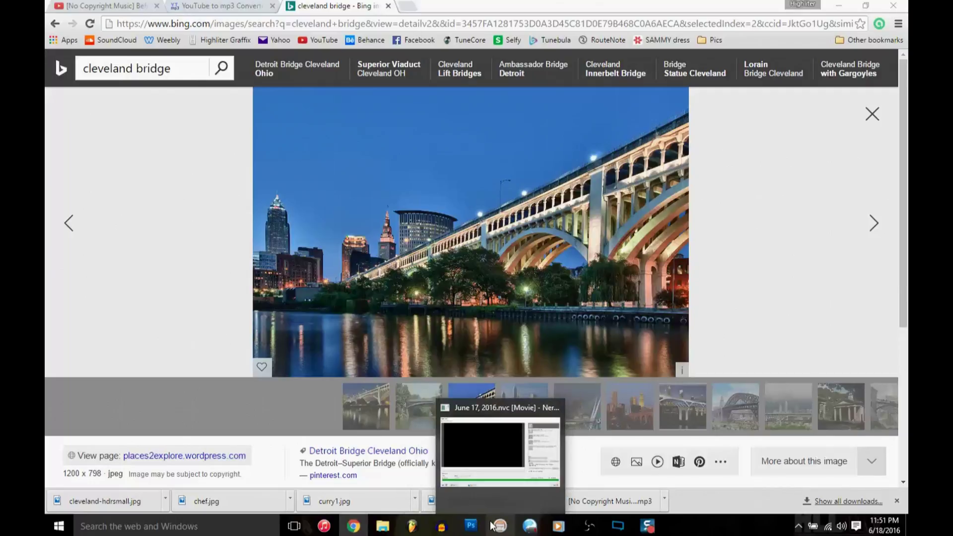
Add a new empty layer with a Brush preset, checking the Bing search in Chrome before returning.
click(471, 526)
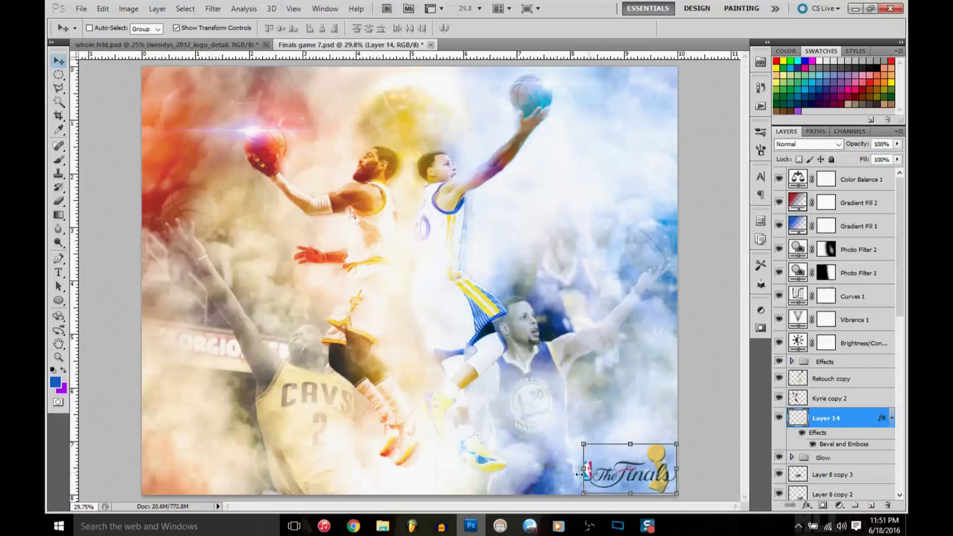
click(353, 525)
key(ctrl+shift+alt+n)
key(b)
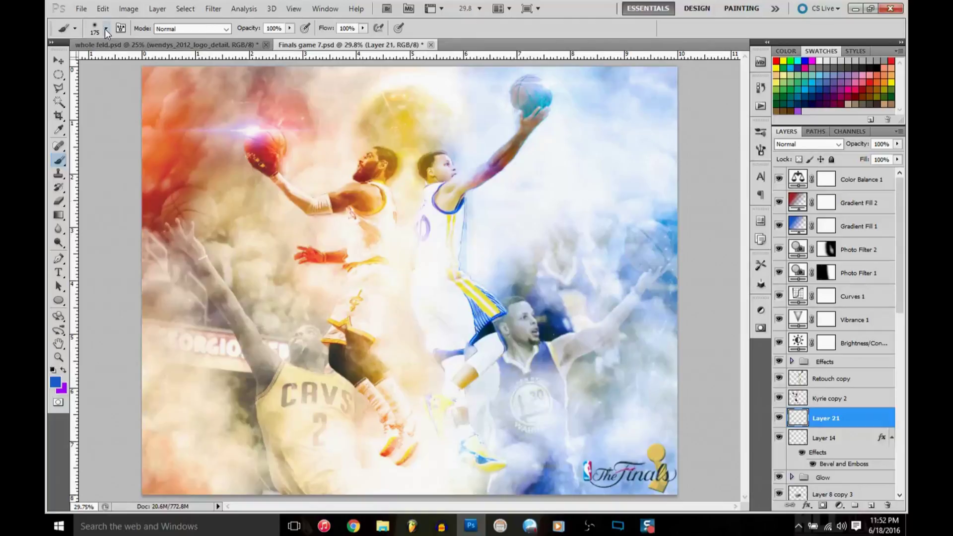
click(107, 29)
click(353, 525)
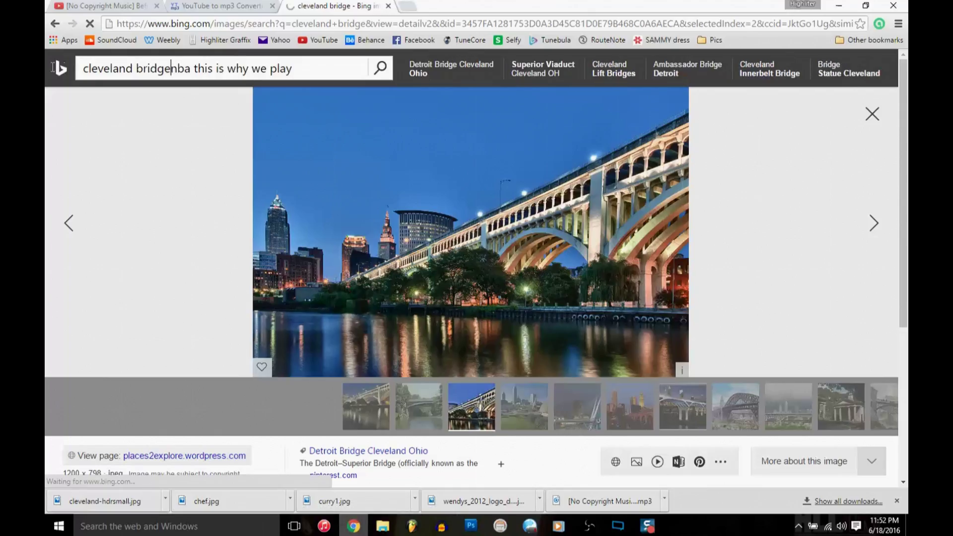
key(alt+Tab)
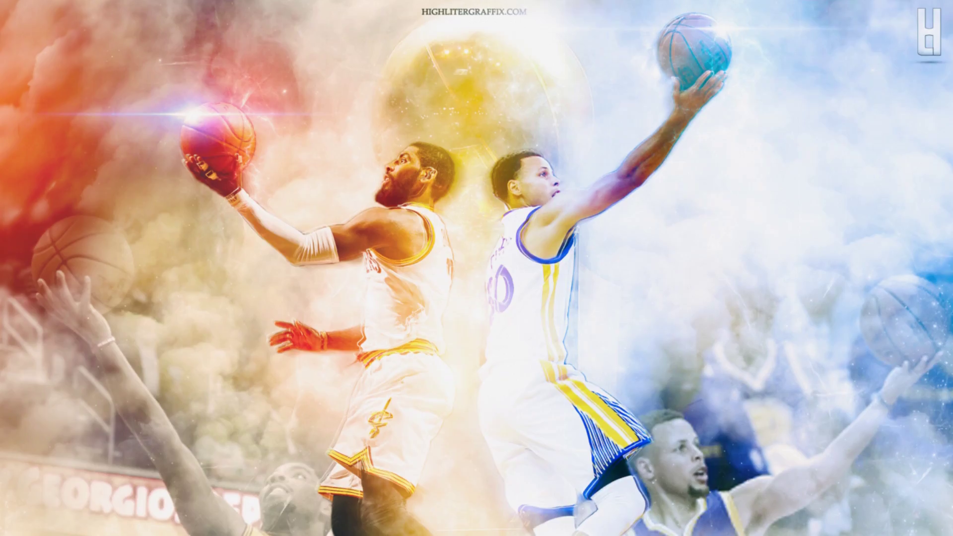